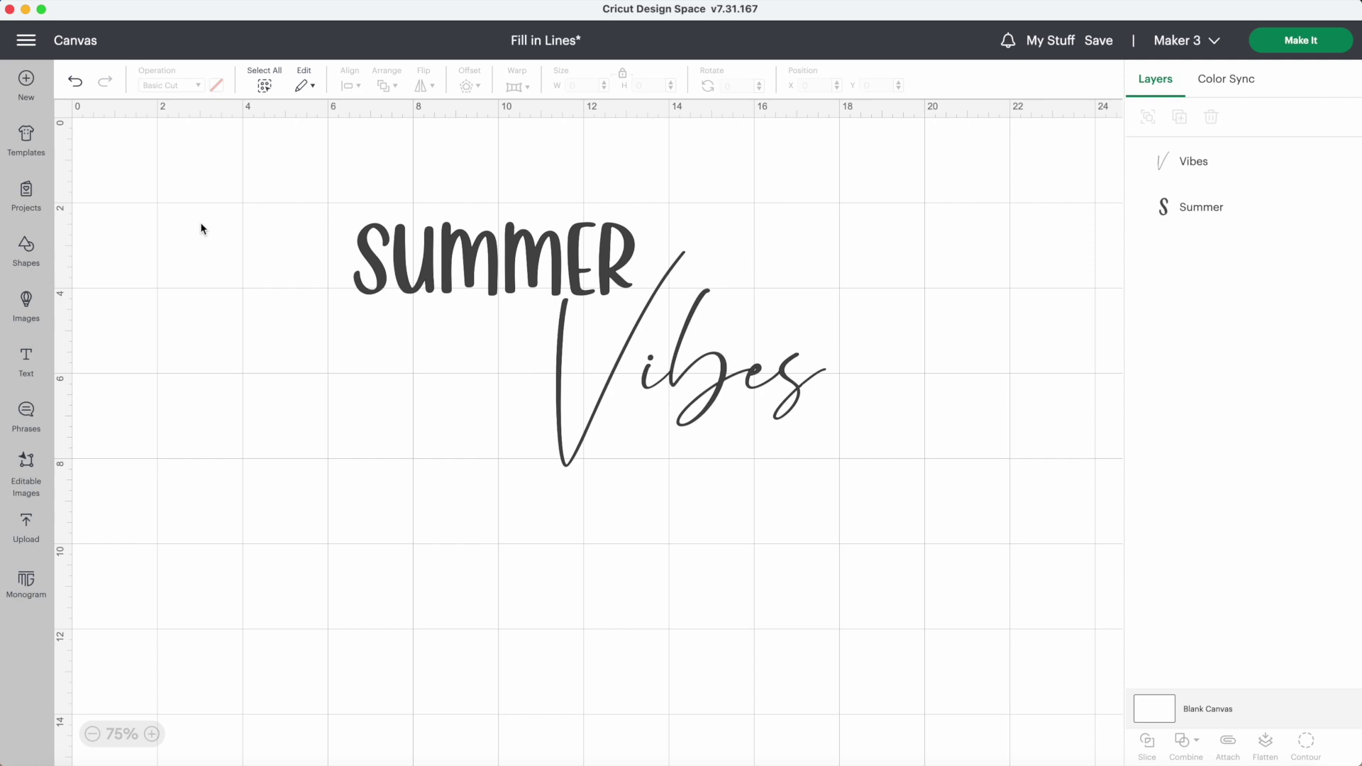
Set the operation of both the Summer and Vibes text layers to Pen.
{"action": "left_click_drag", "start_coordinate": [250, 188], "coordinate": [781, 445]}
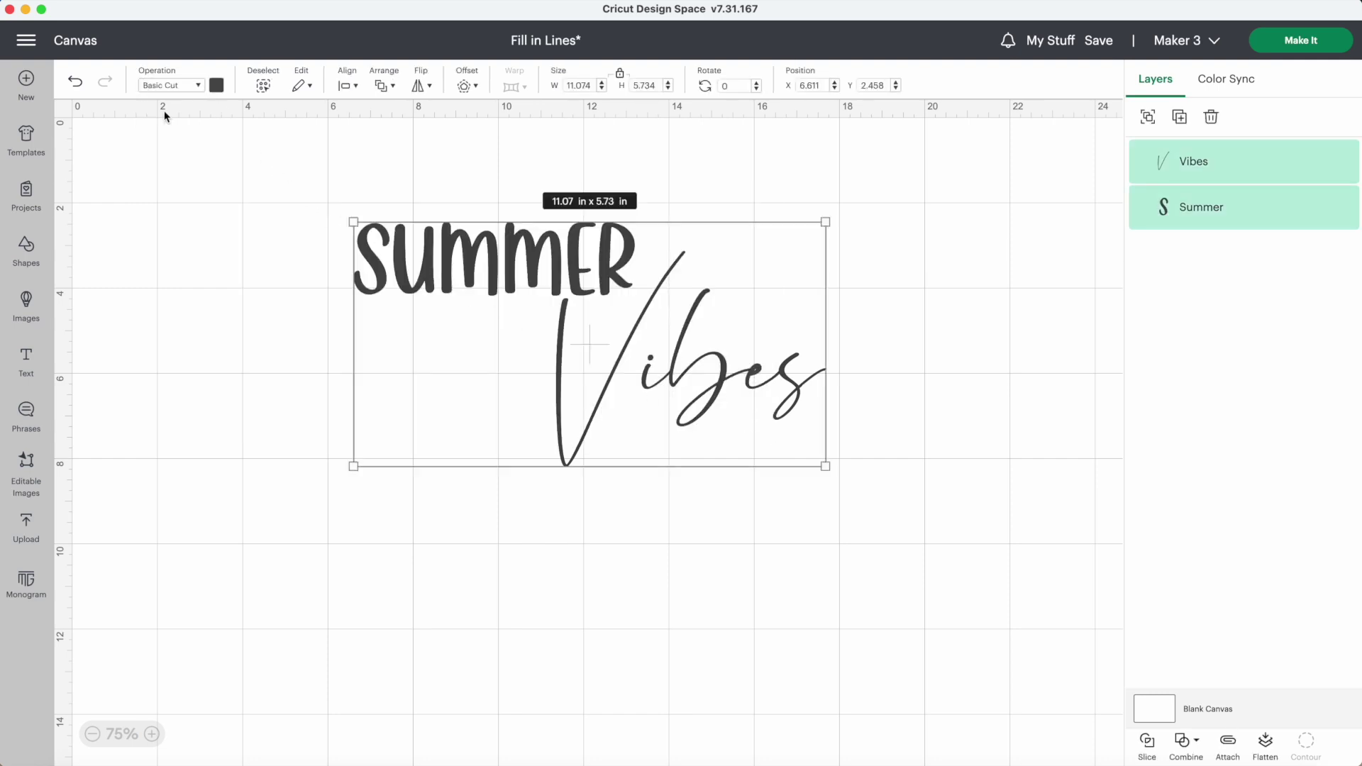
{"action": "left_click", "coordinate": [167, 84]}
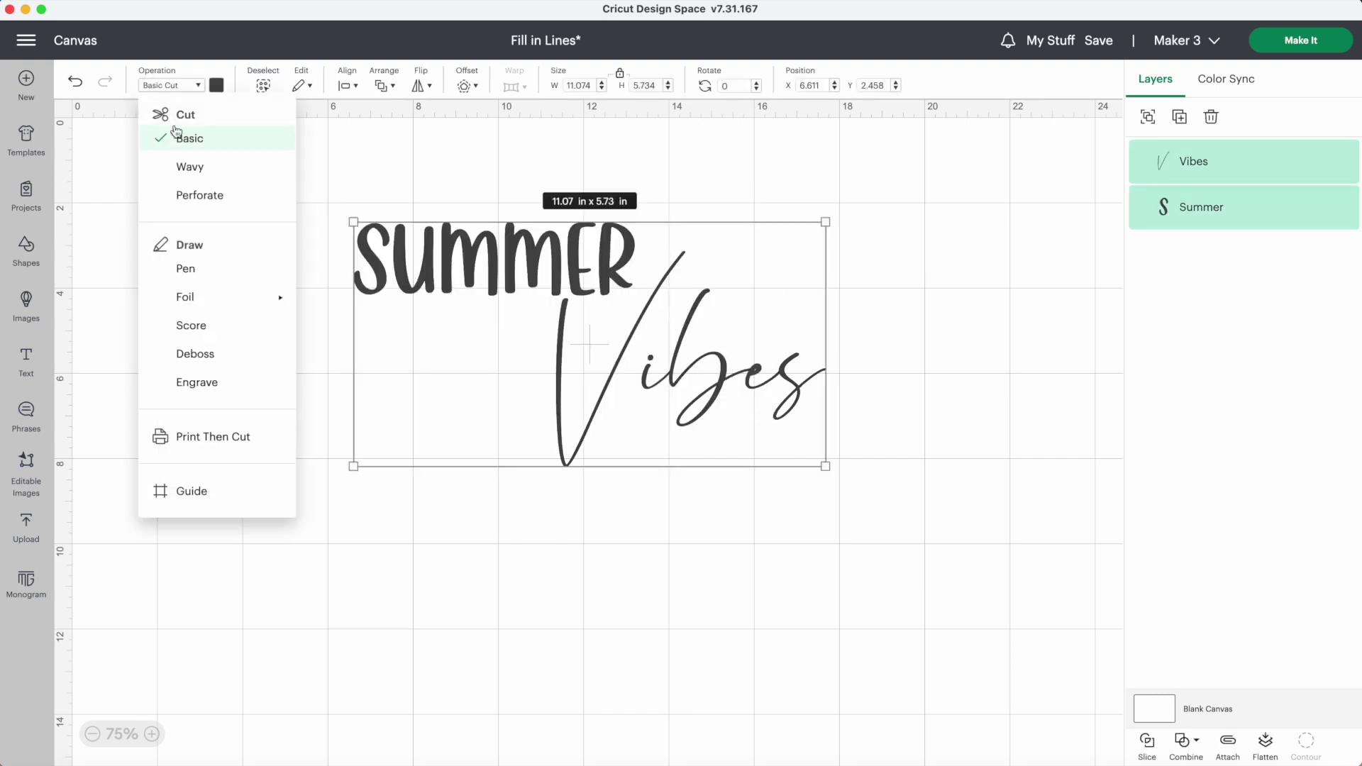
{"action": "left_click", "coordinate": [195, 270]}
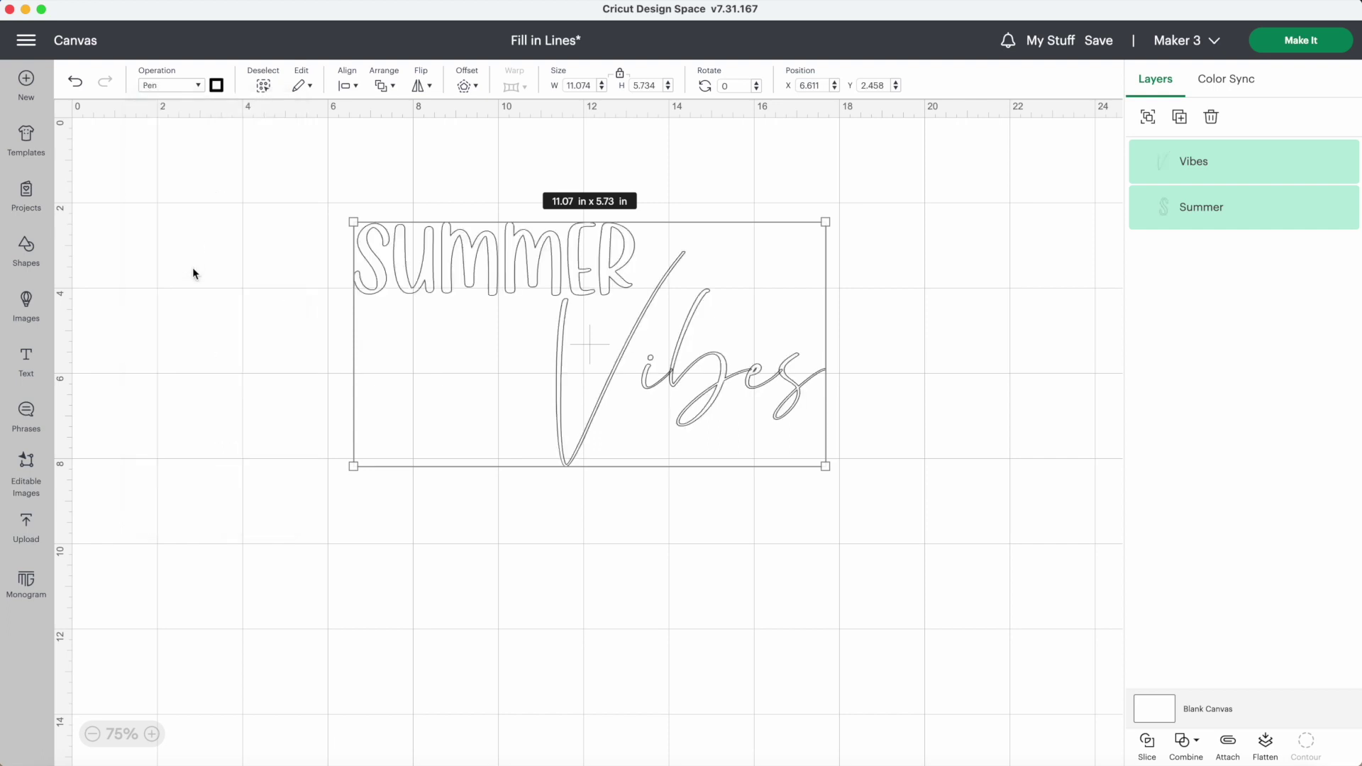
{"action": "left_click", "coordinate": [193, 269]}
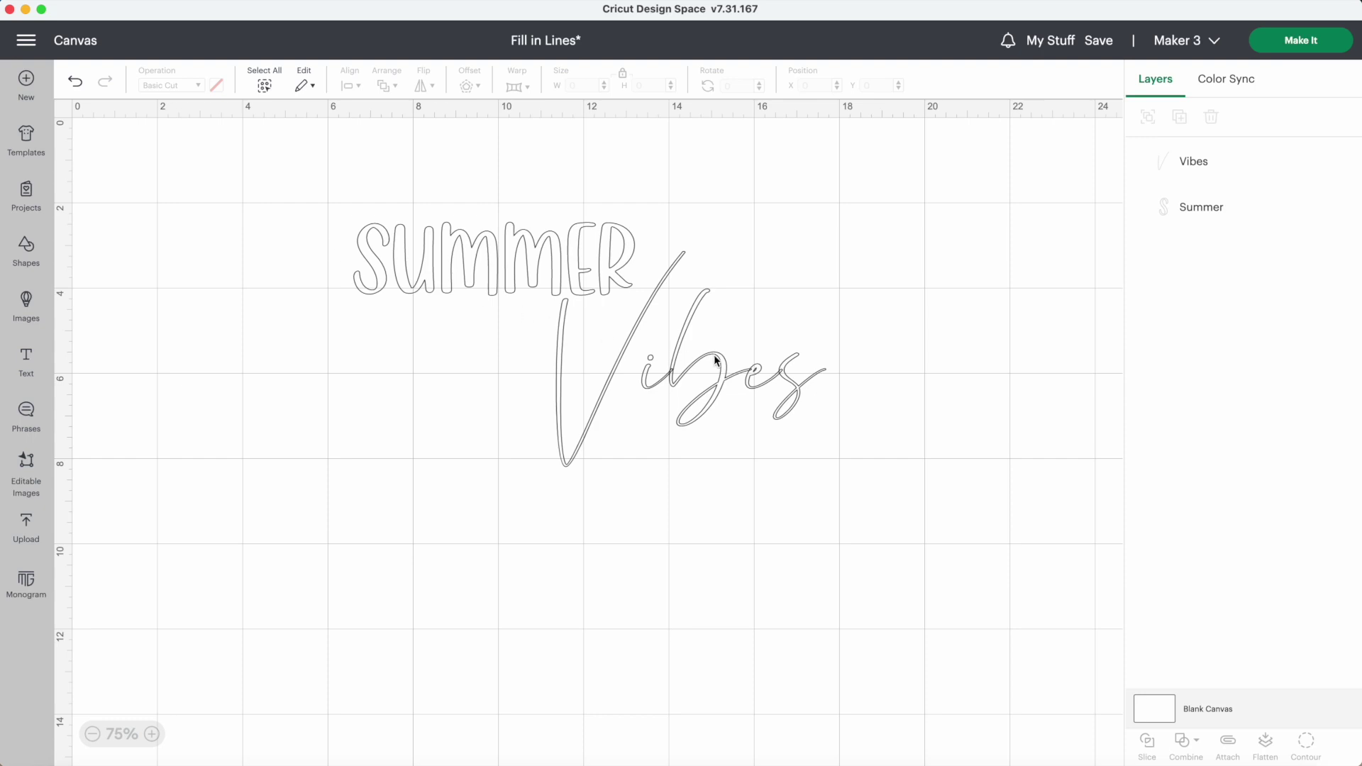
Unite the overlapping script letters of the Vibes text into one outline.
{"action": "left_click", "coordinate": [671, 366]}
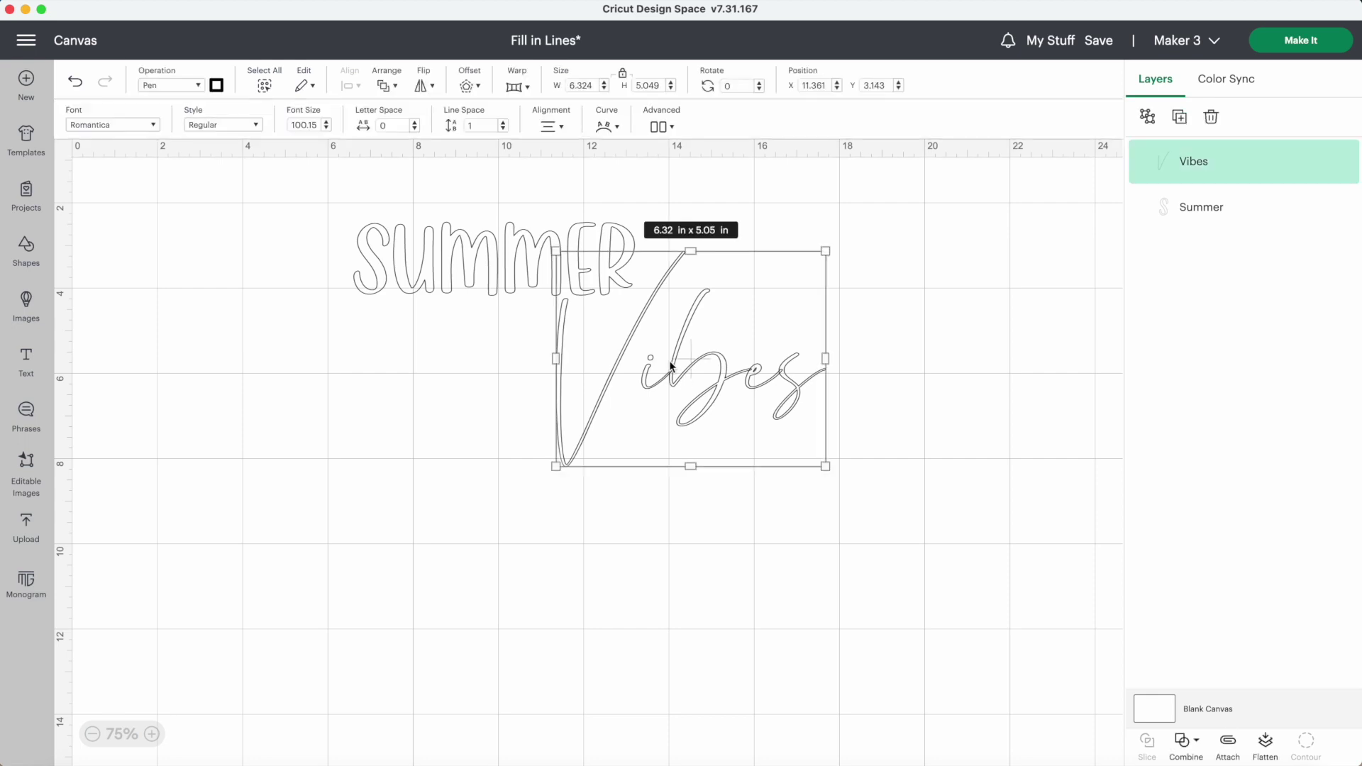
{"action": "left_click", "coordinate": [1185, 742]}
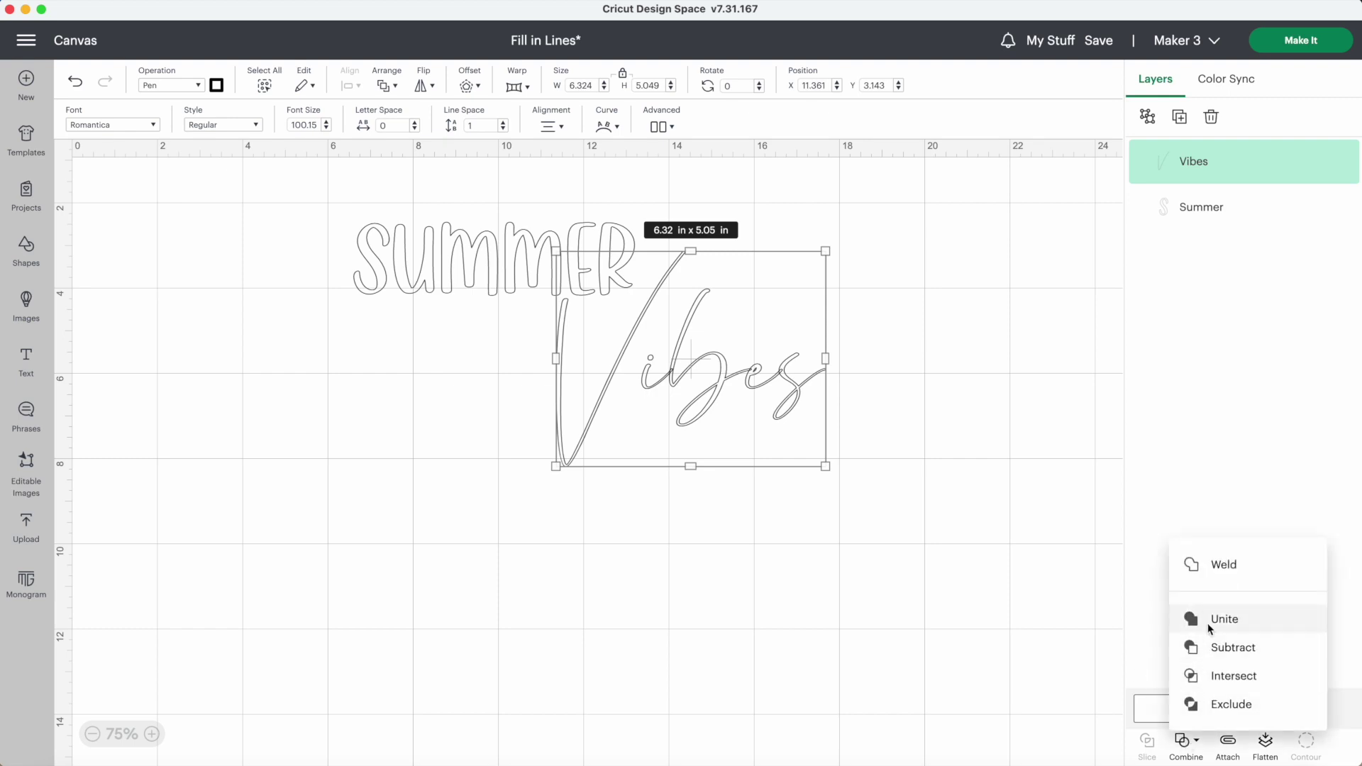
{"action": "left_click", "coordinate": [1208, 623]}
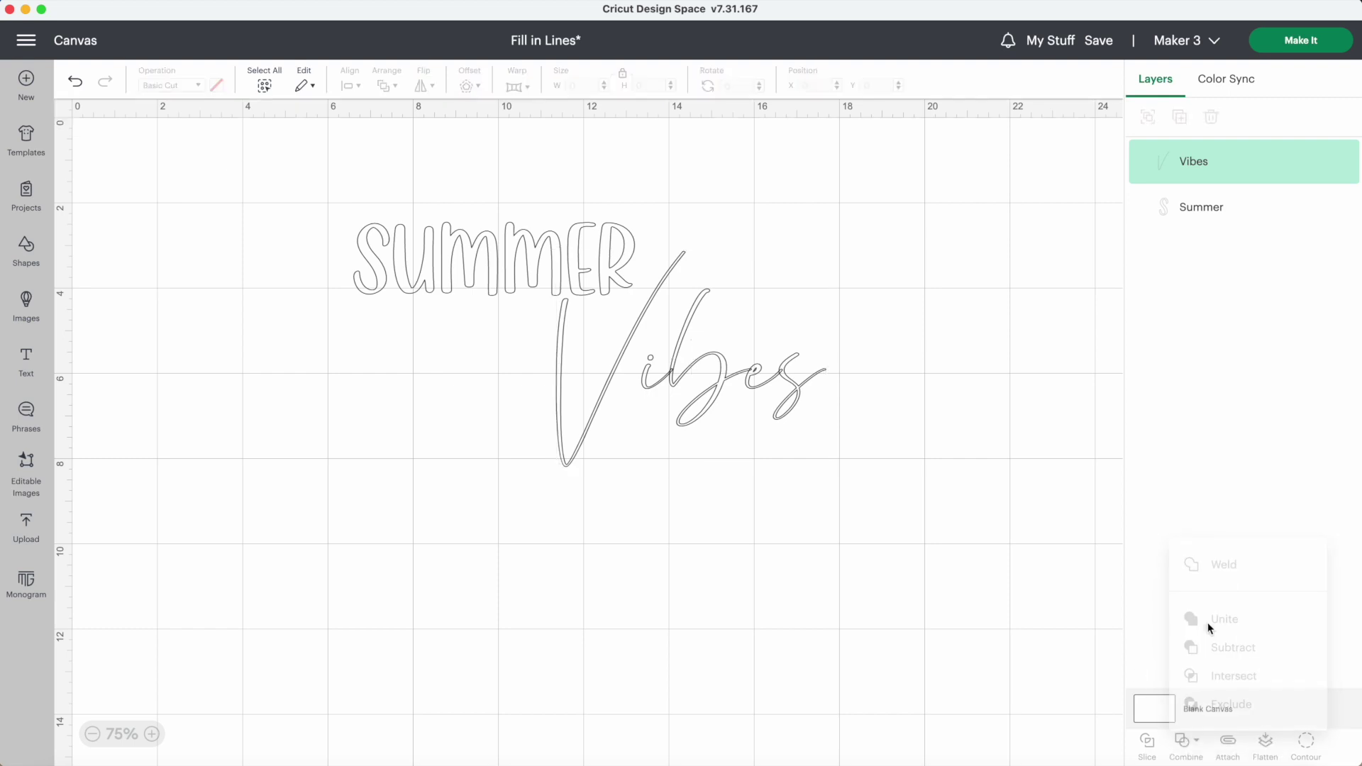
{"action": "left_click", "coordinate": [1067, 445]}
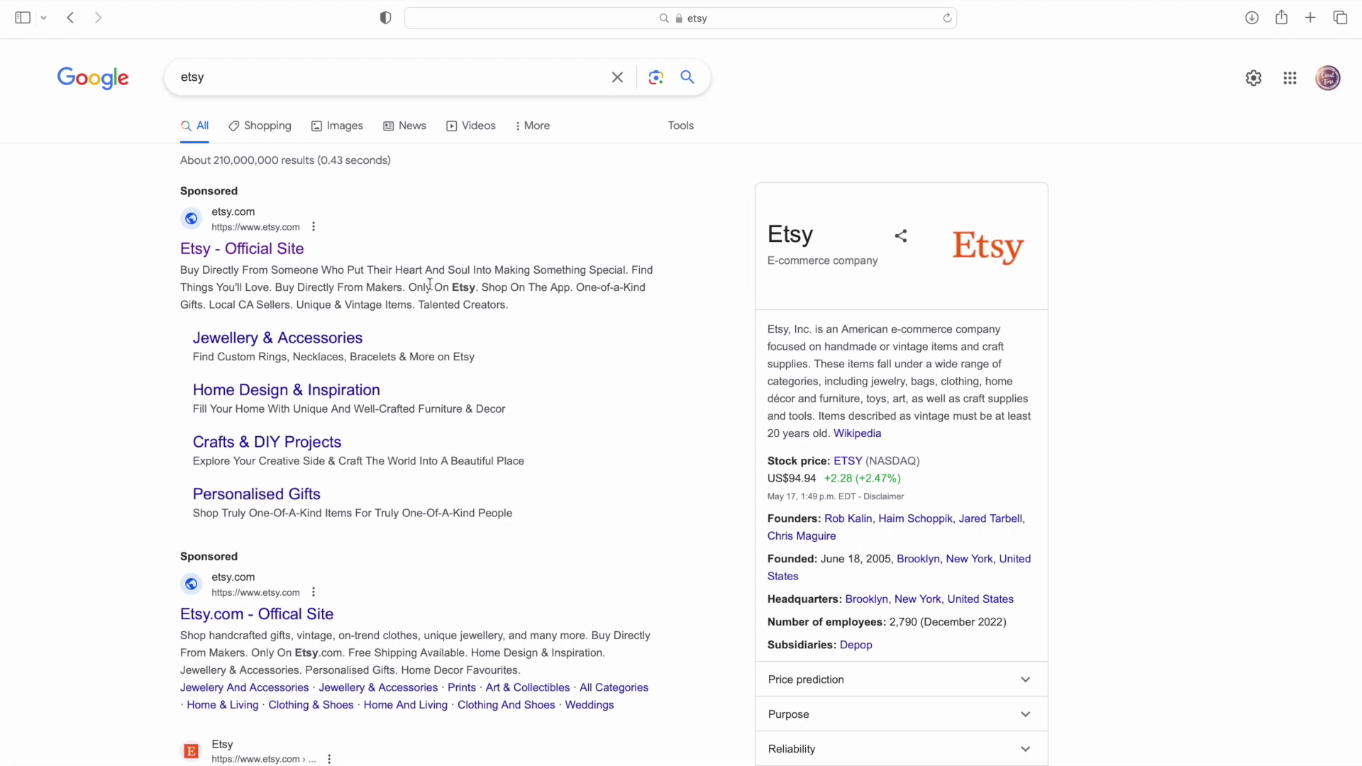
Open the official Etsy site from the web search results, search it for "fill lines" and browse the line pattern listings.
{"action": "left_click", "coordinate": [284, 253]}
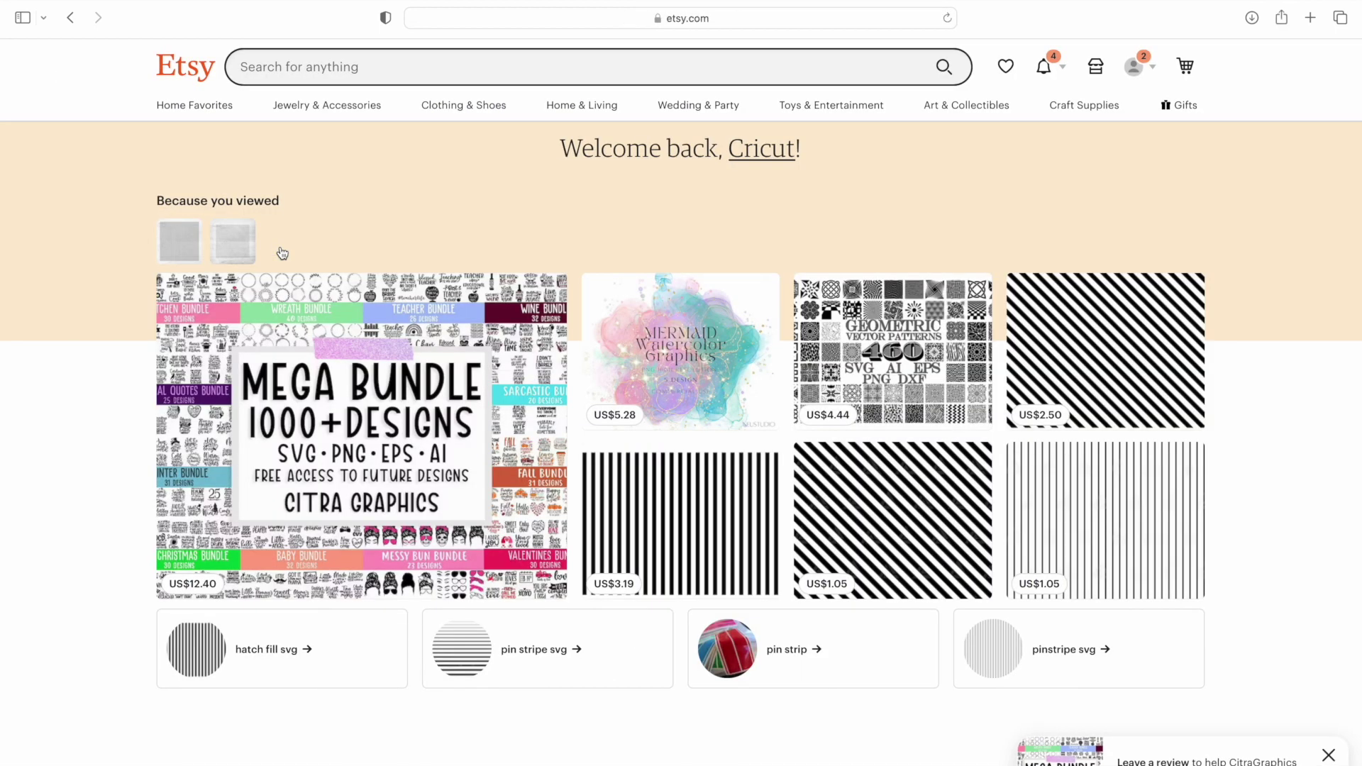
{"action": "left_click", "coordinate": [372, 68]}
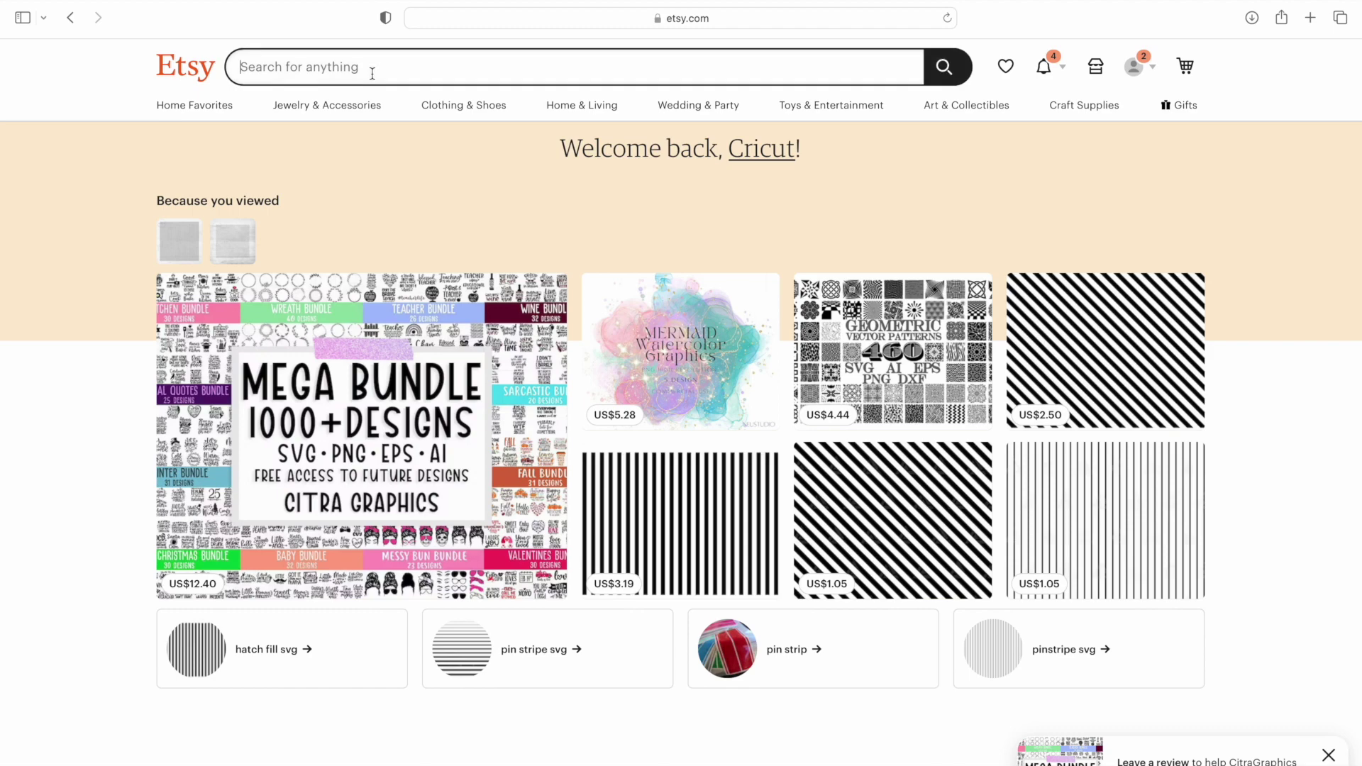
{"action": "type", "text": "fill lines"}
{"action": "key", "text": "Return"}
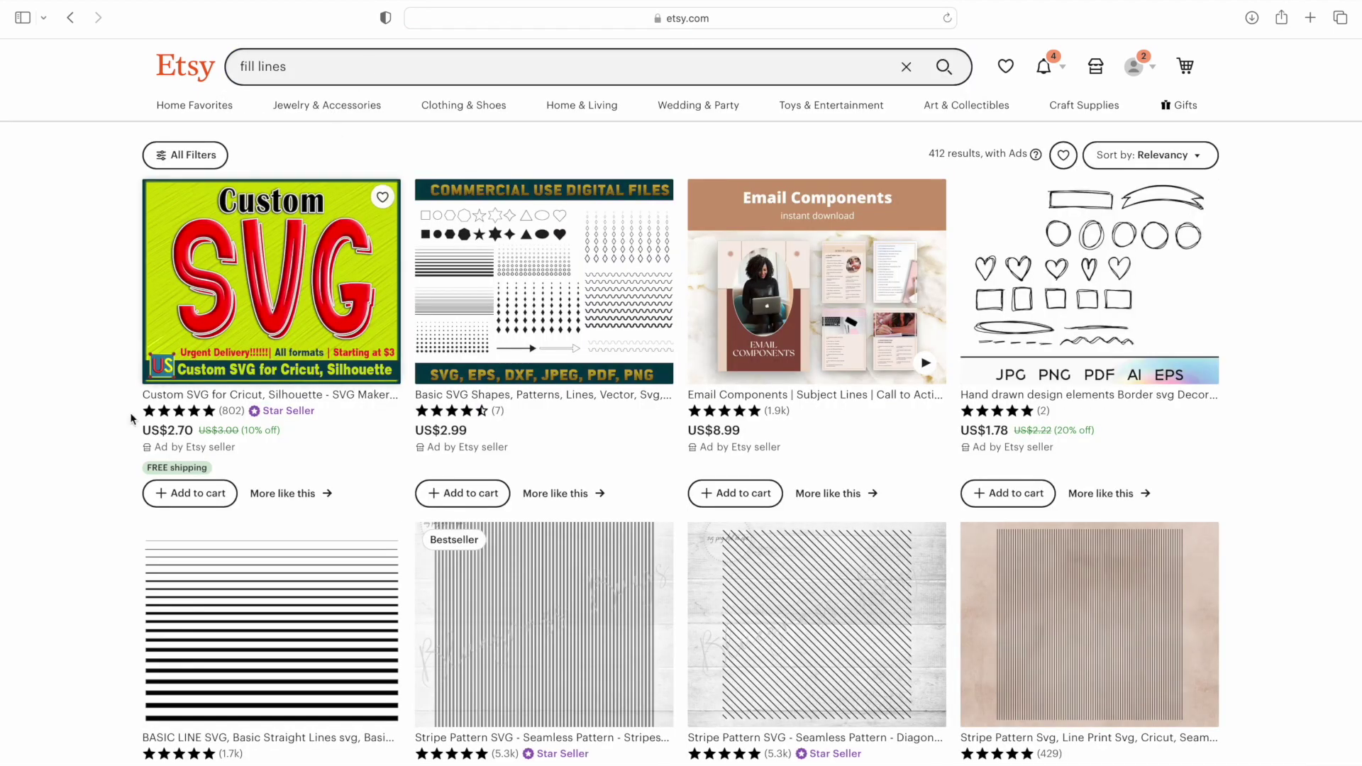
{"action": "scroll", "coordinate": [95, 441], "scroll_direction": "down", "scroll_amount": 5}
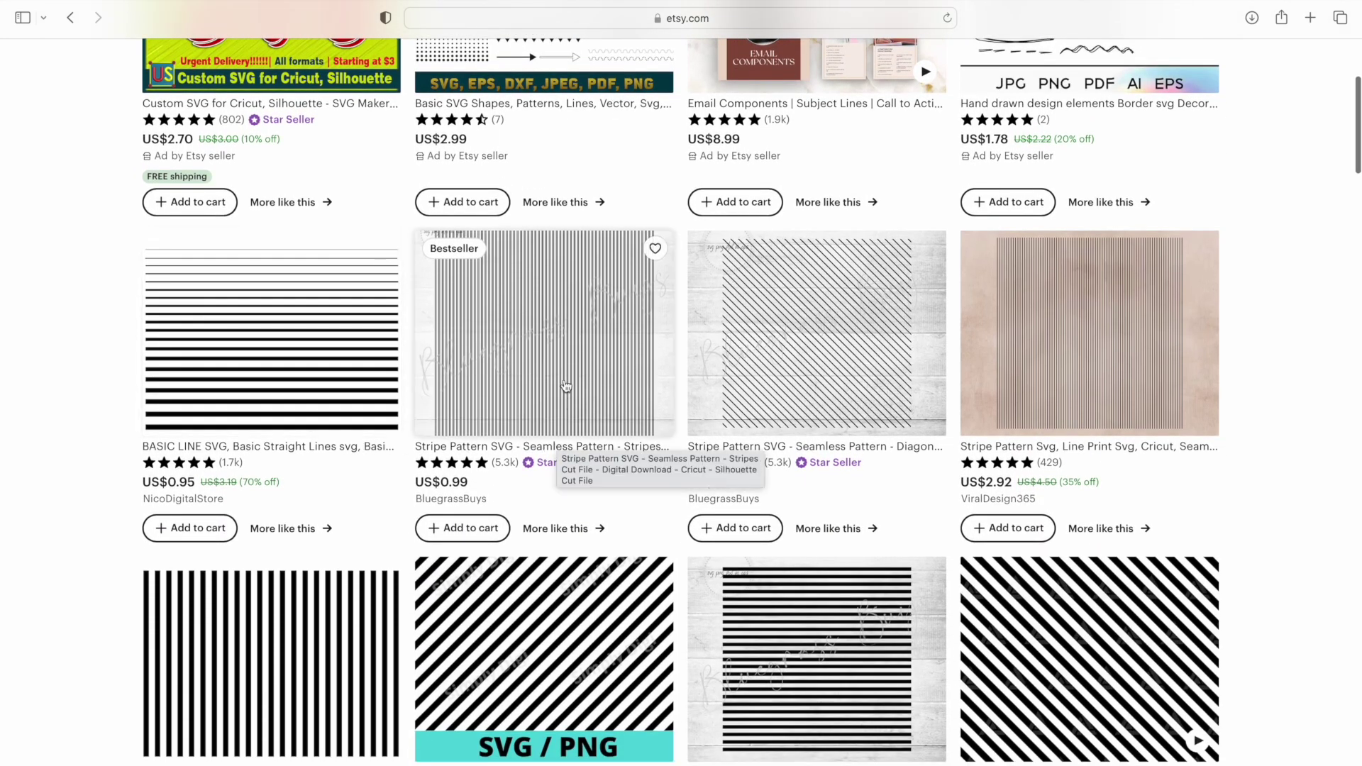
{"action": "scroll", "coordinate": [565, 385], "scroll_direction": "down", "scroll_amount": 4}
{"action": "scroll", "coordinate": [566, 385], "scroll_direction": "down", "scroll_amount": 5}
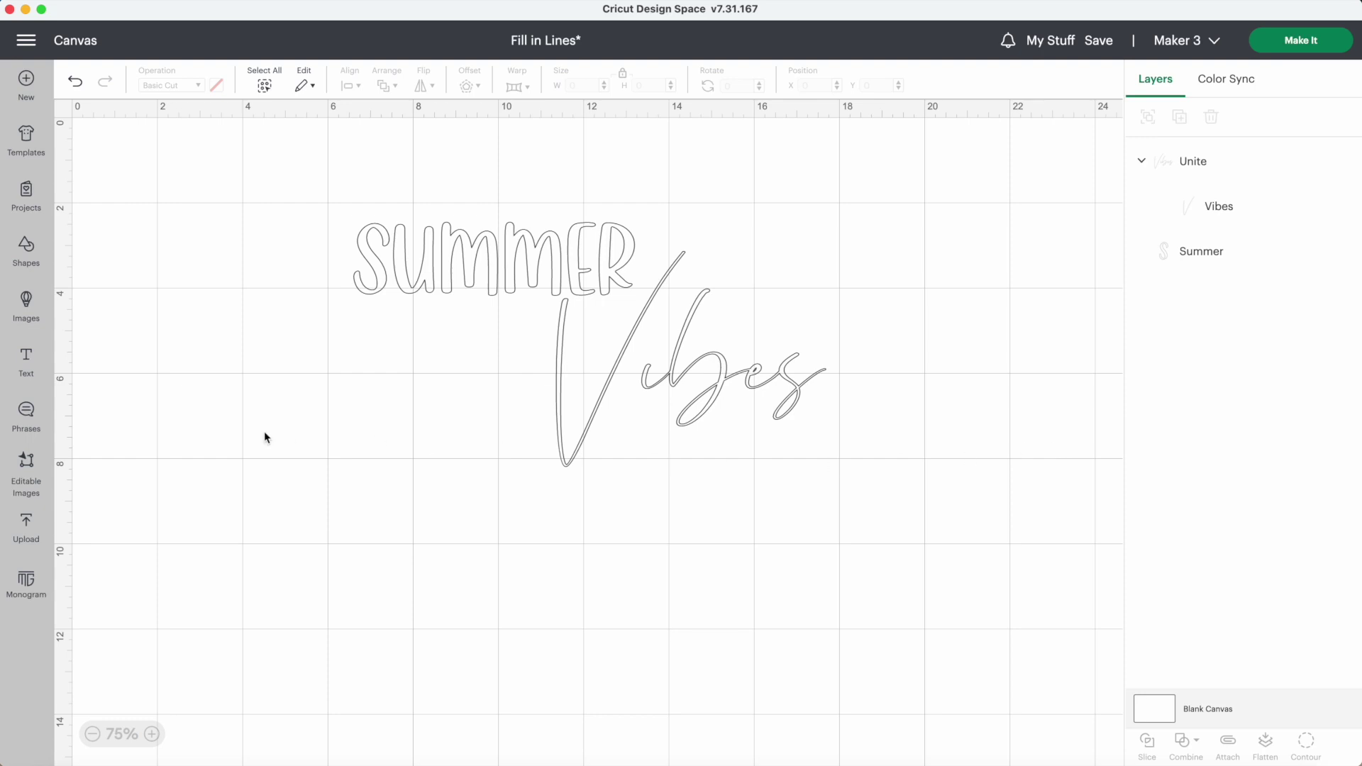
Start a new image upload in Cricut Design Space and load Fill Lines.png from the desktop.
{"action": "left_click", "coordinate": [28, 523]}
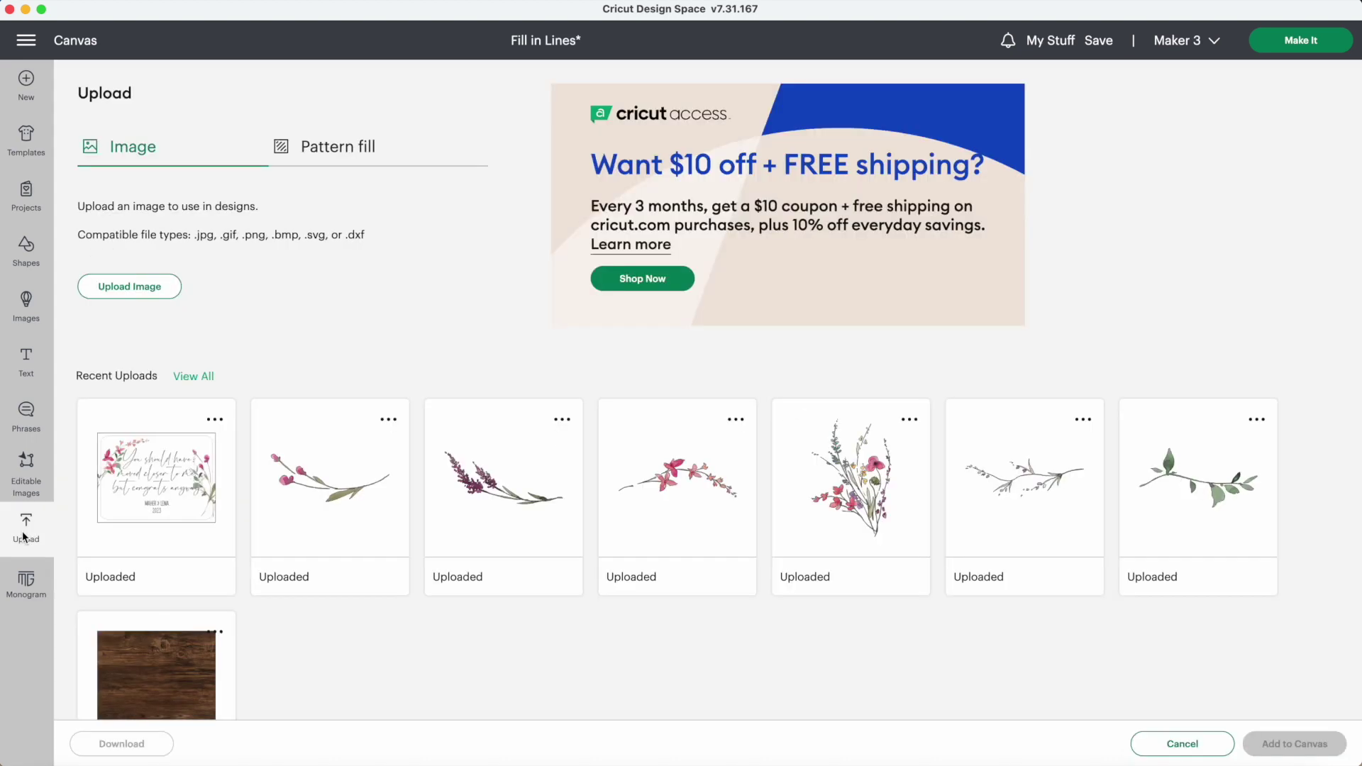
{"action": "left_click", "coordinate": [120, 291]}
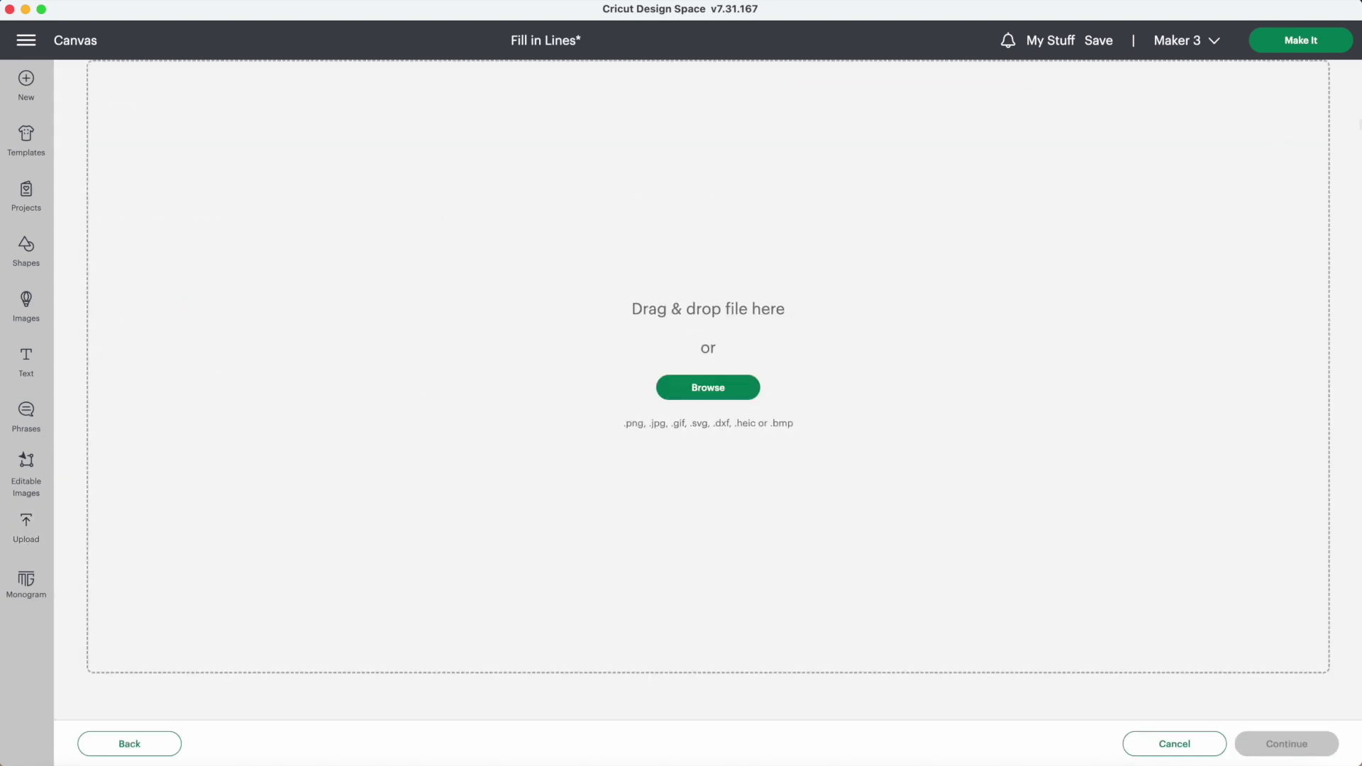
{"action": "left_click_drag", "start_coordinate": [1357, 127], "coordinate": [1278, 121]}
{"action": "left_click_drag", "start_coordinate": [1329, 62], "coordinate": [922, 276]}
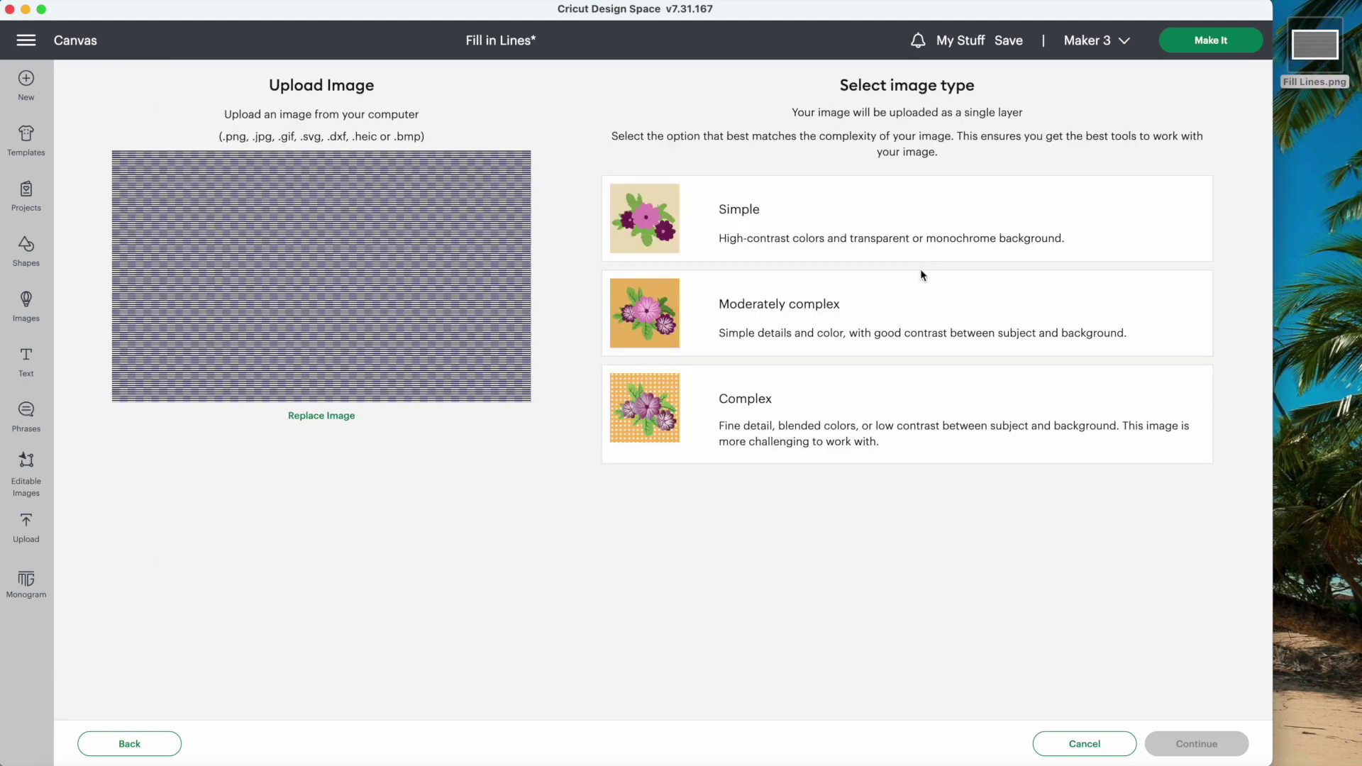
Set the image type to Complex and accept the line pattern without removing any background.
{"action": "left_click", "coordinate": [755, 409]}
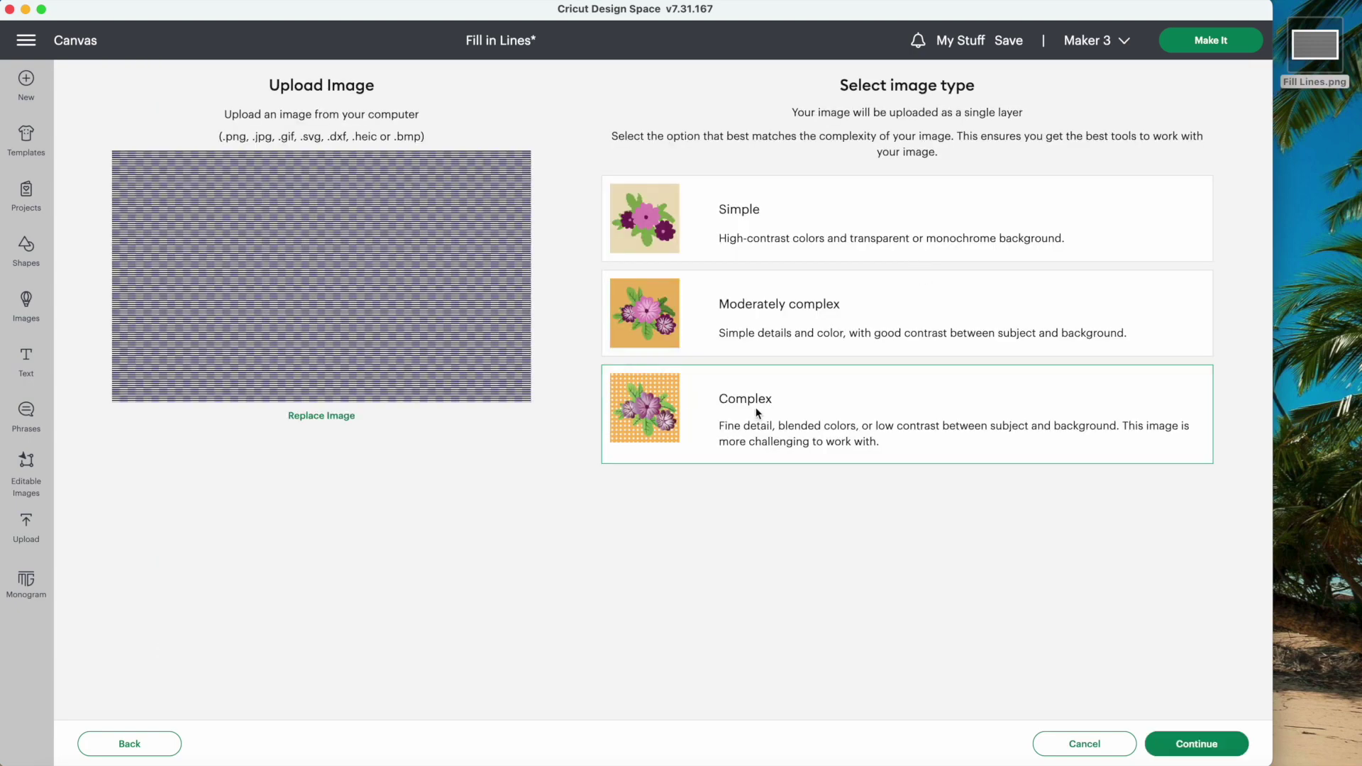
{"action": "left_click", "coordinate": [1206, 747]}
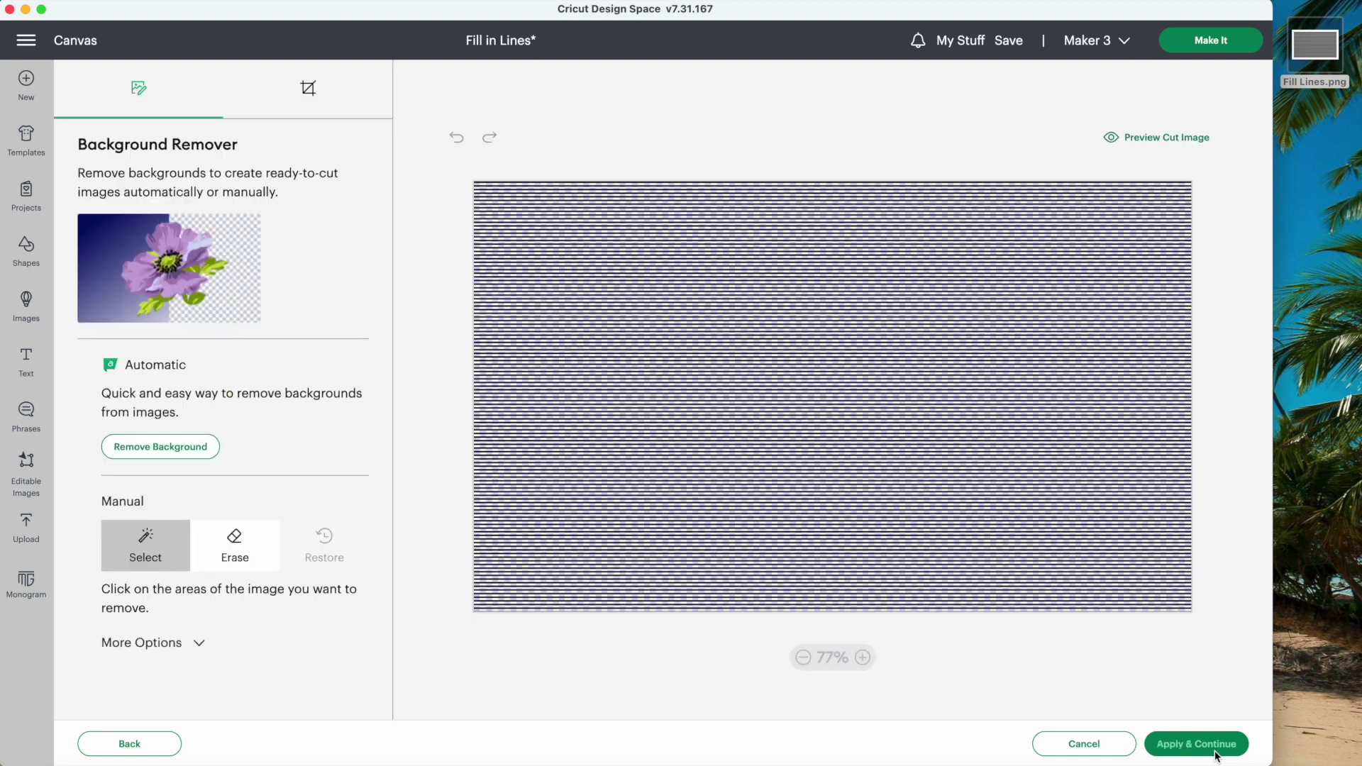
{"action": "double_click", "coordinate": [1272, 704]}
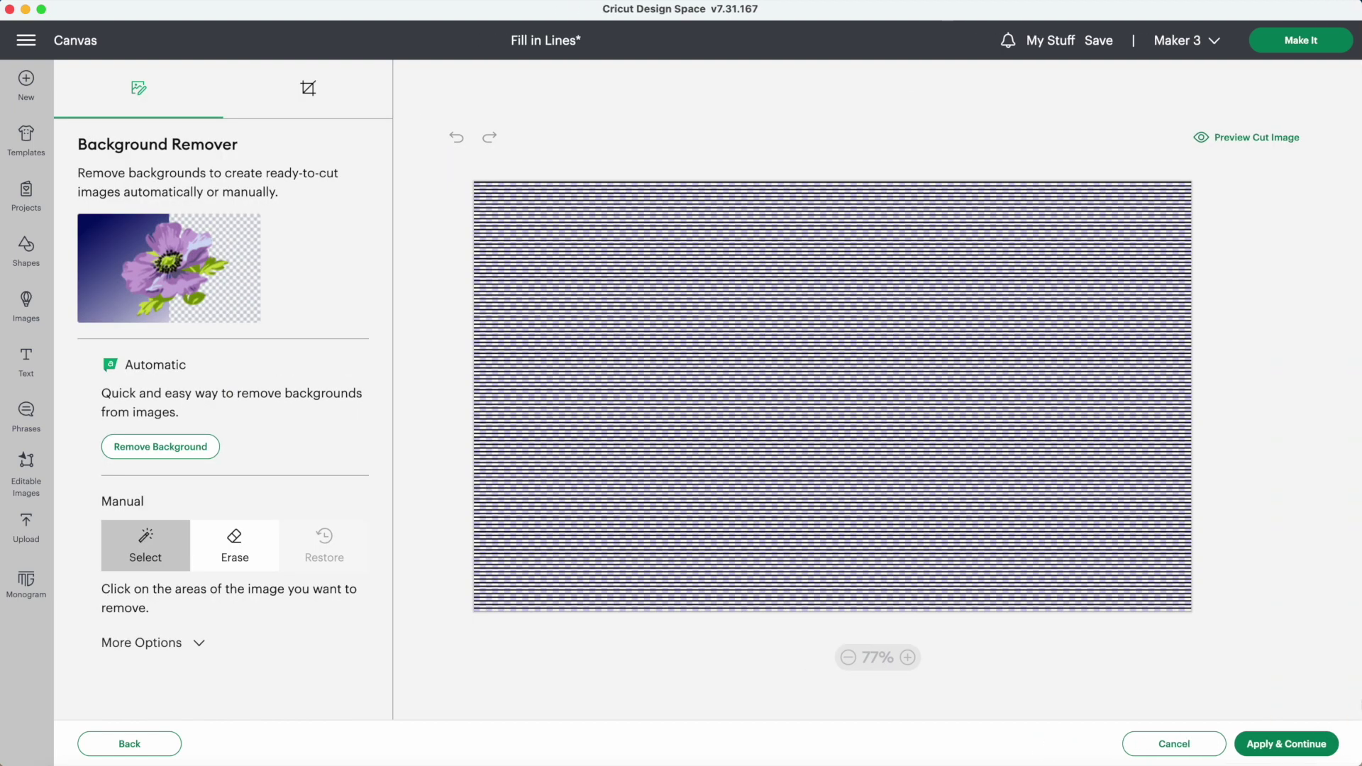
{"action": "left_click", "coordinate": [1307, 747]}
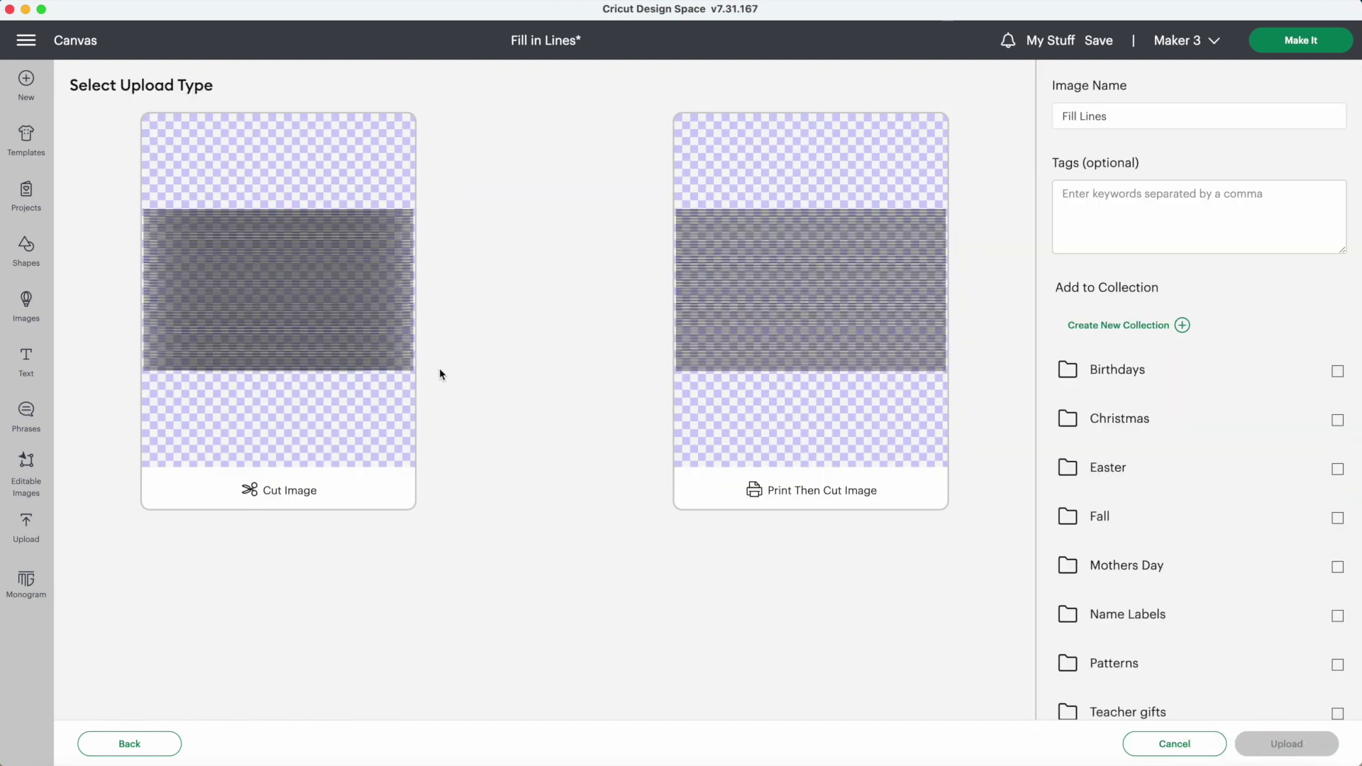
Upload Fill Lines as a Cut Image and add it to the canvas.
{"action": "left_click", "coordinate": [309, 337]}
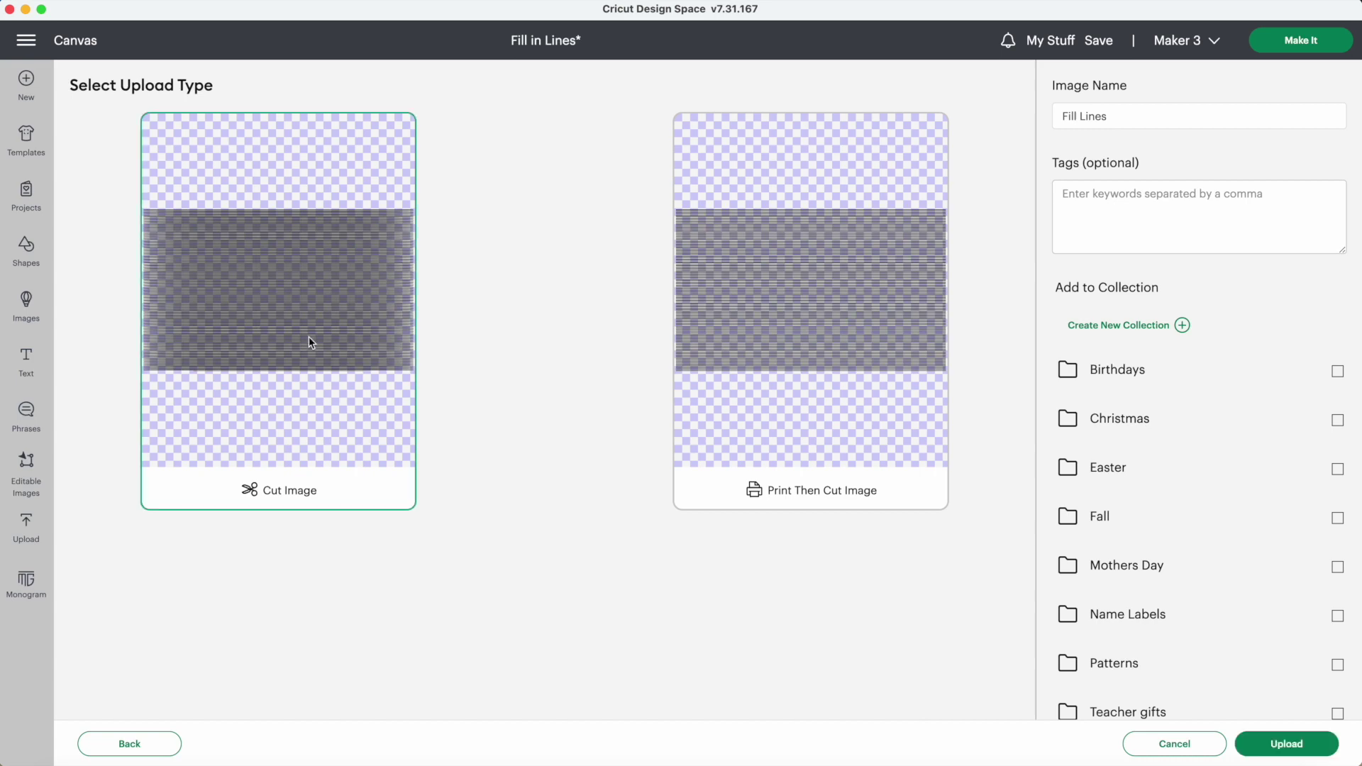
{"action": "left_click", "coordinate": [1257, 742]}
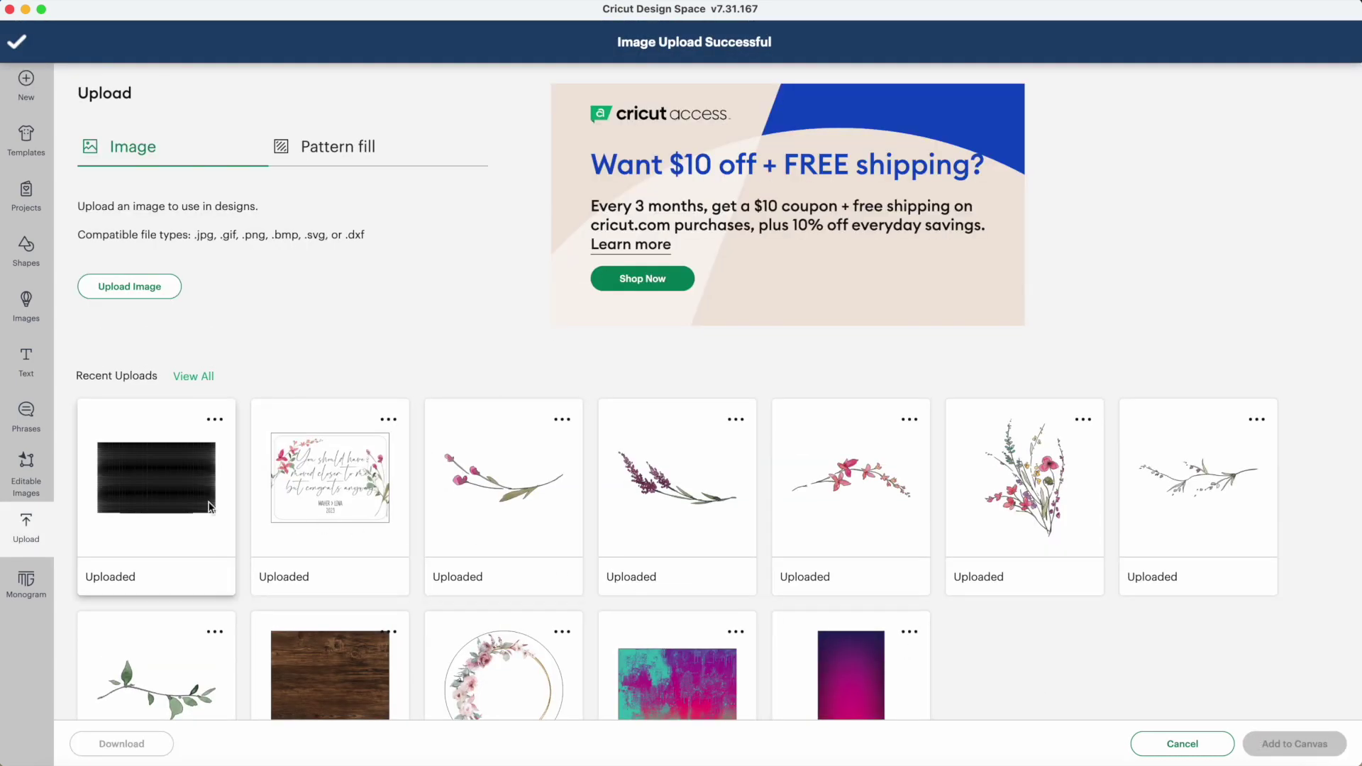
{"action": "left_click", "coordinate": [188, 495]}
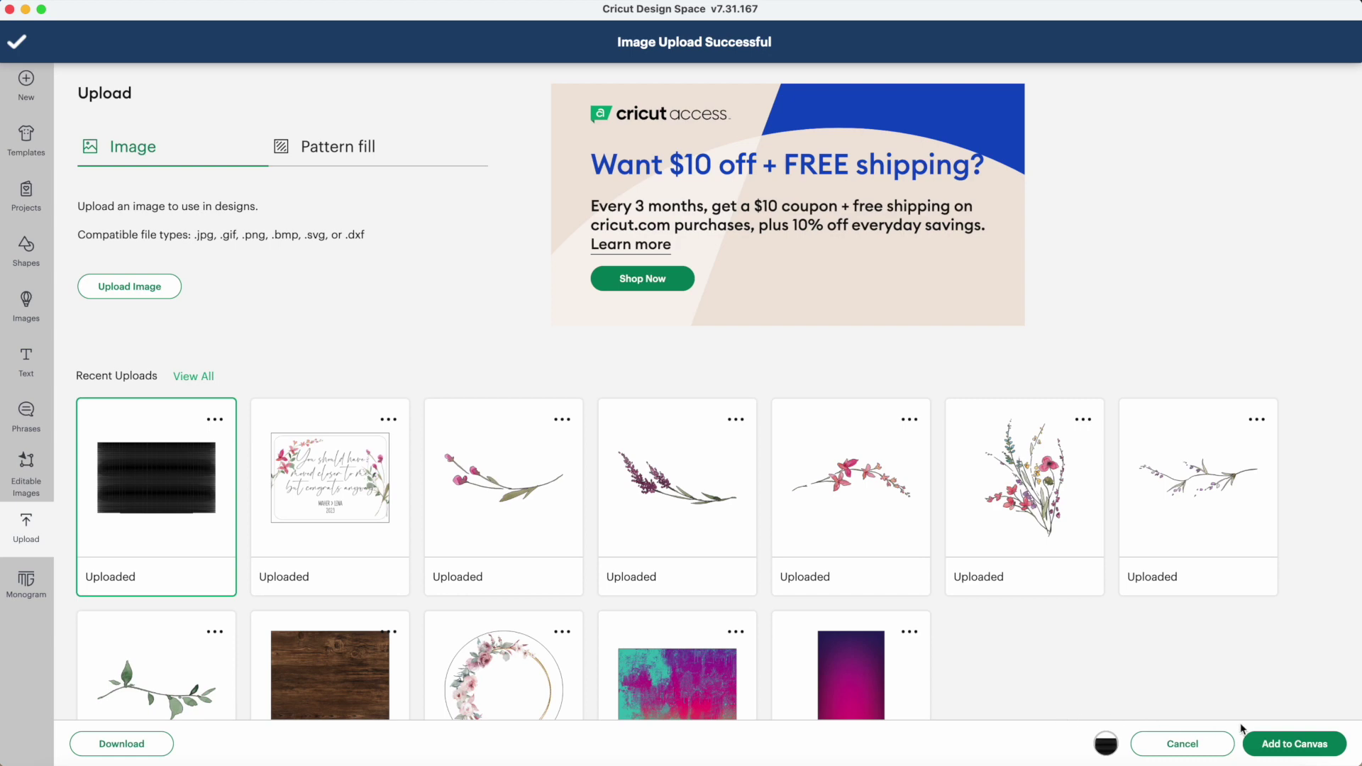
{"action": "left_click", "coordinate": [1257, 742]}
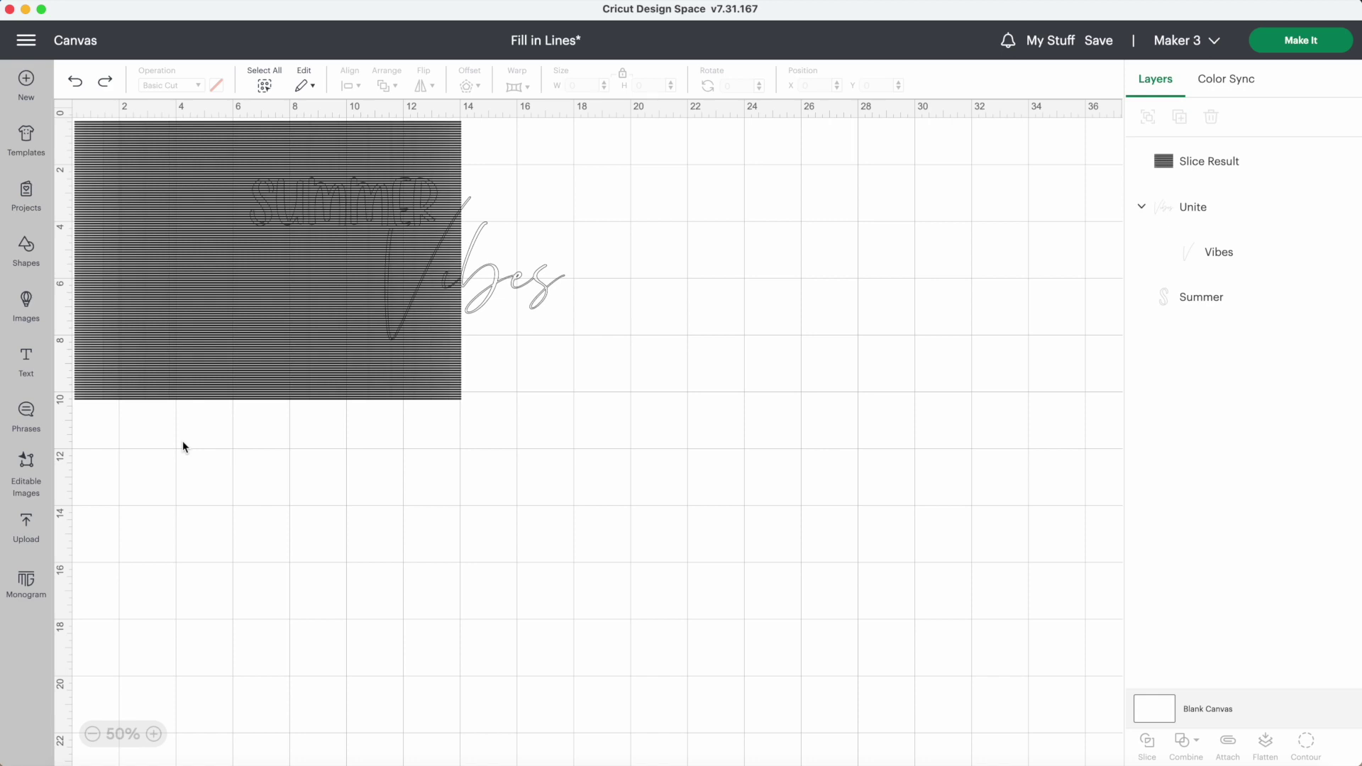
Move the fill-line pattern off the lettering onto the empty canvas to its lower right.
{"action": "left_click_drag", "start_coordinate": [177, 206], "coordinate": [714, 389]}
{"action": "left_click", "coordinate": [204, 201]}
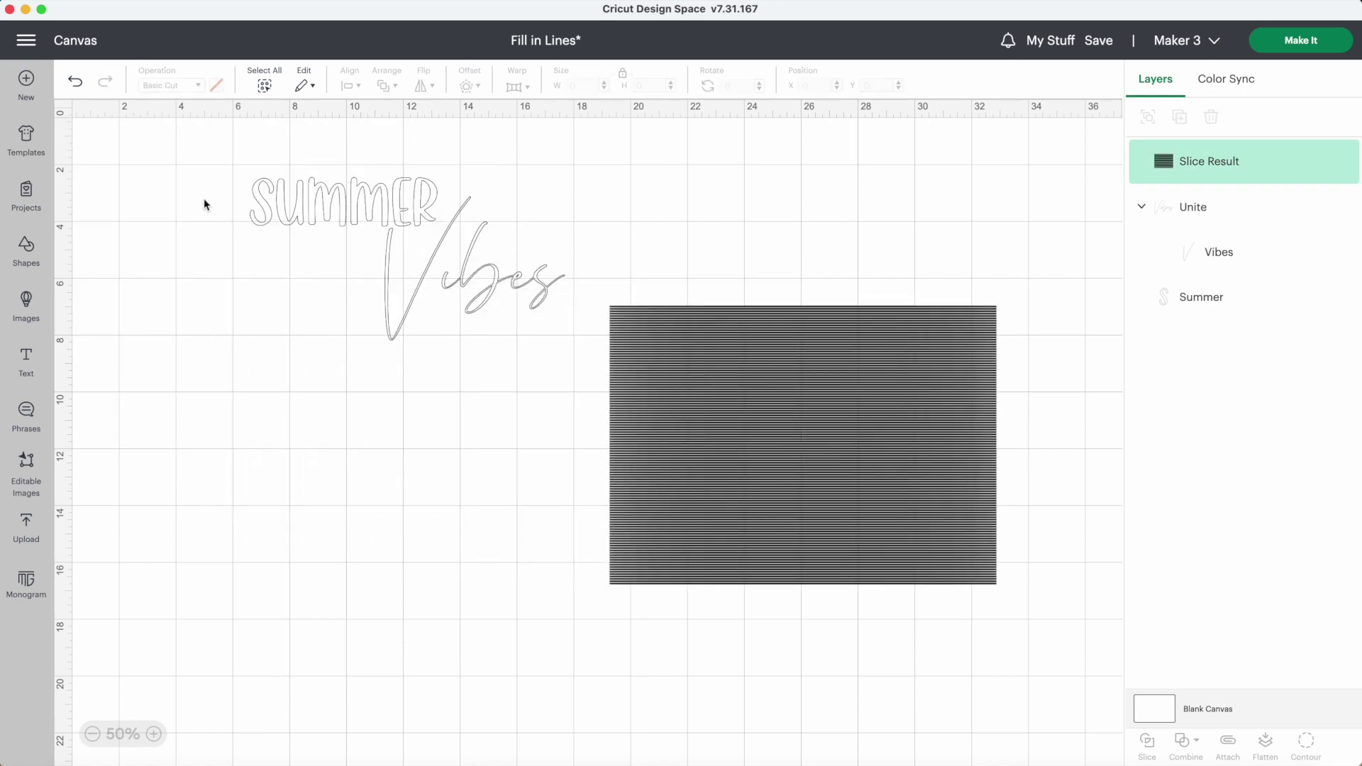
{"action": "key", "text": "super+z"}
Weld the Summer text and the united Vibes text into a single shape.
{"action": "left_click_drag", "start_coordinate": [183, 167], "coordinate": [458, 321]}
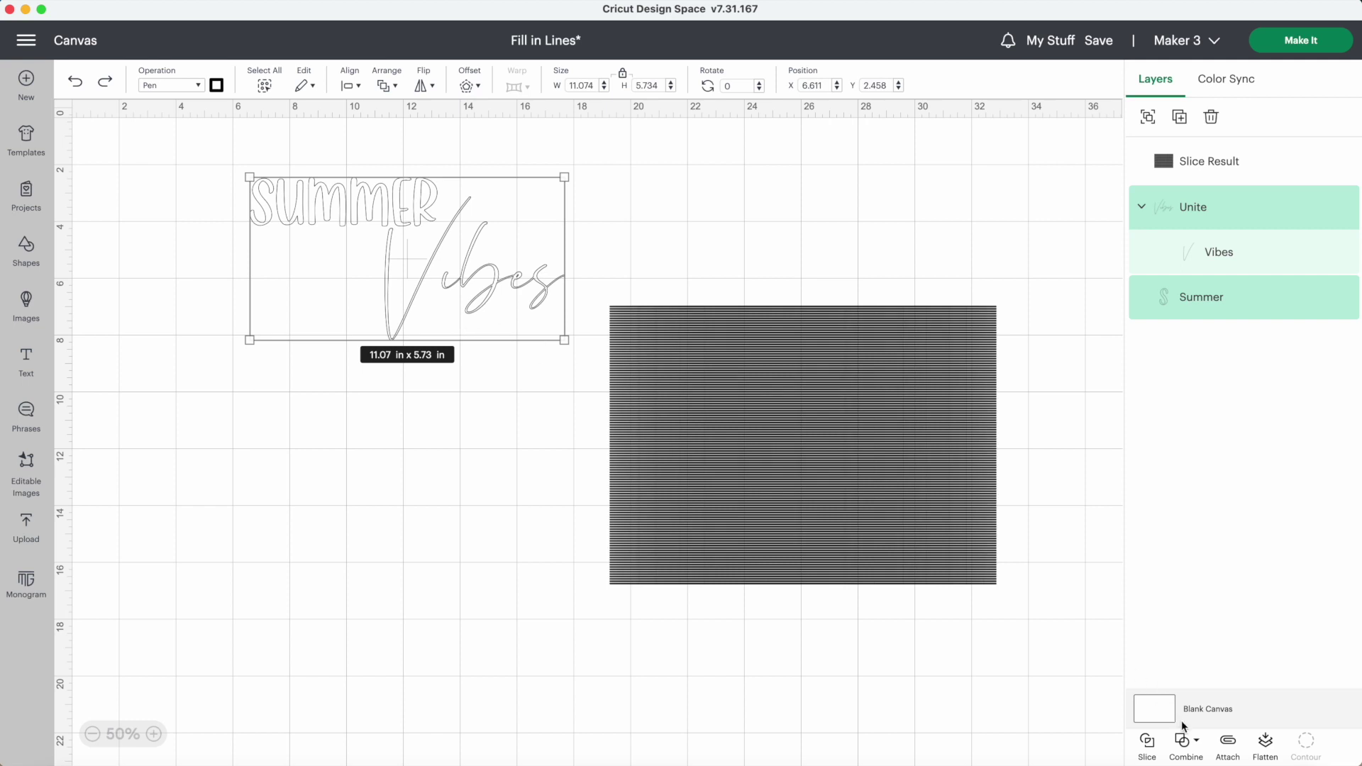
{"action": "left_click", "coordinate": [1186, 743]}
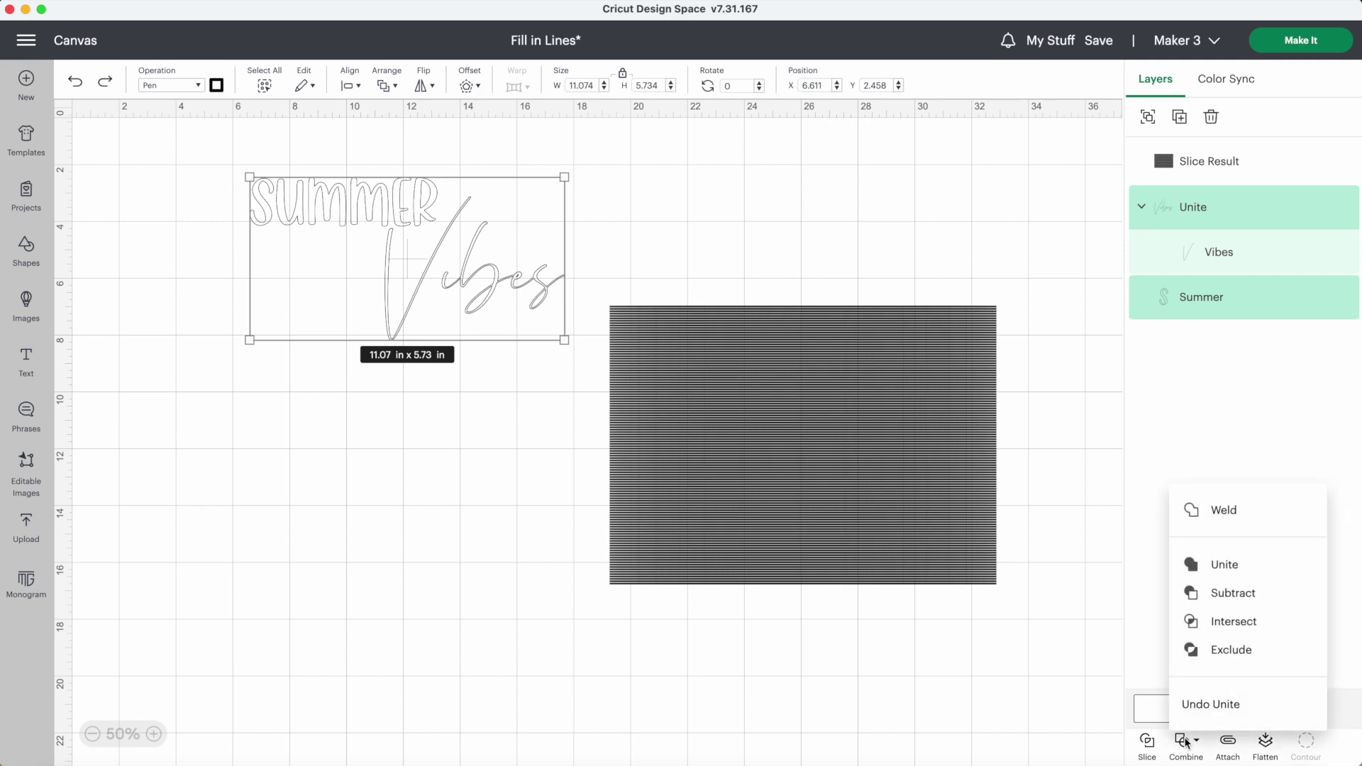
{"action": "left_click", "coordinate": [1219, 514]}
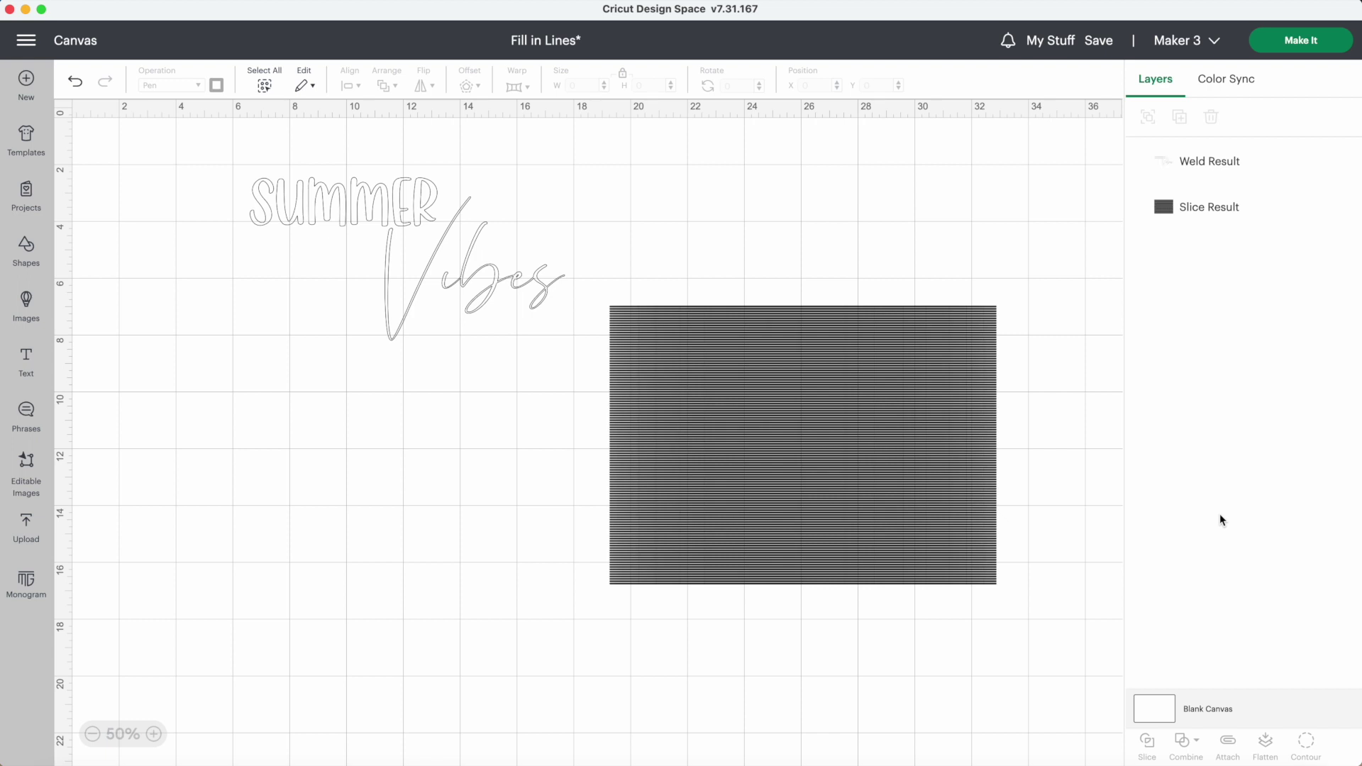
Duplicate the welded Summer Vibes lettering and place the copy fully over the fill-line pattern.
{"action": "left_click", "coordinate": [407, 206]}
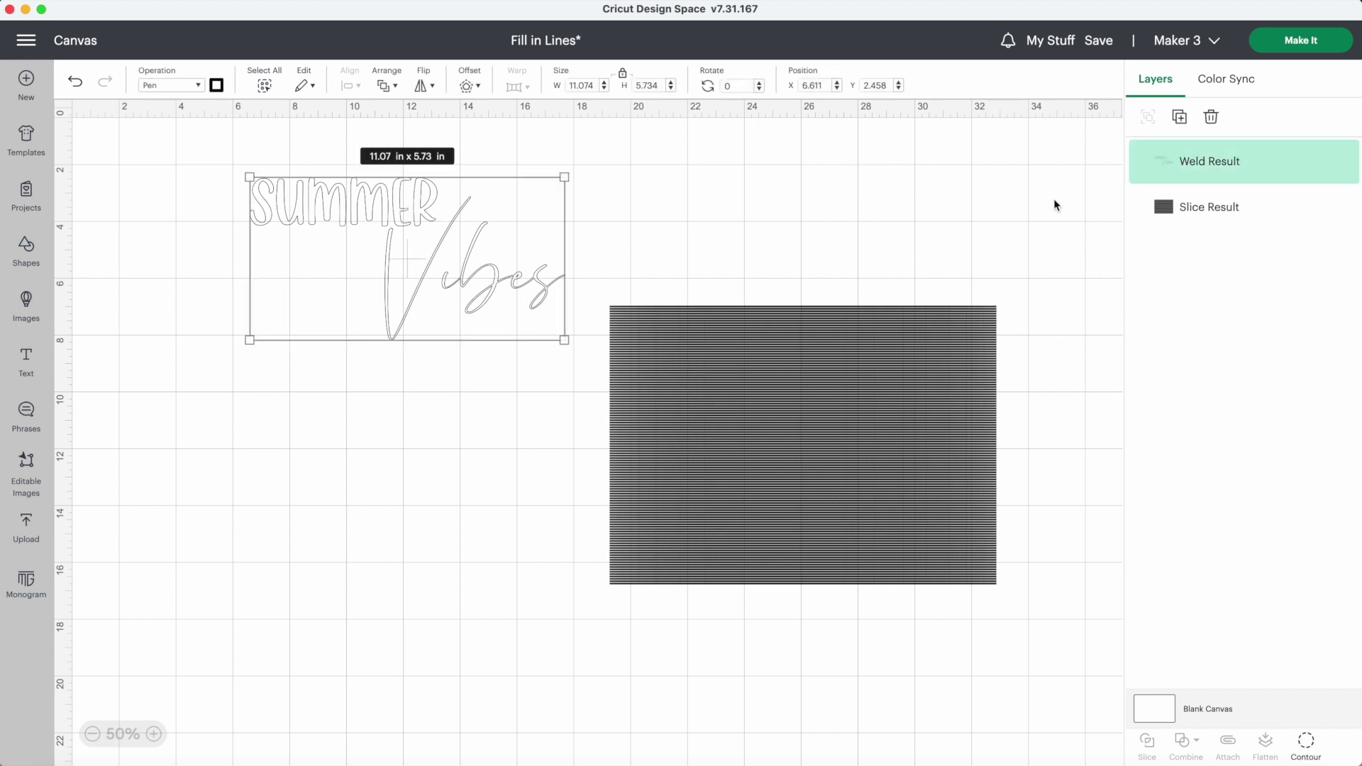
{"action": "left_click", "coordinate": [1178, 119]}
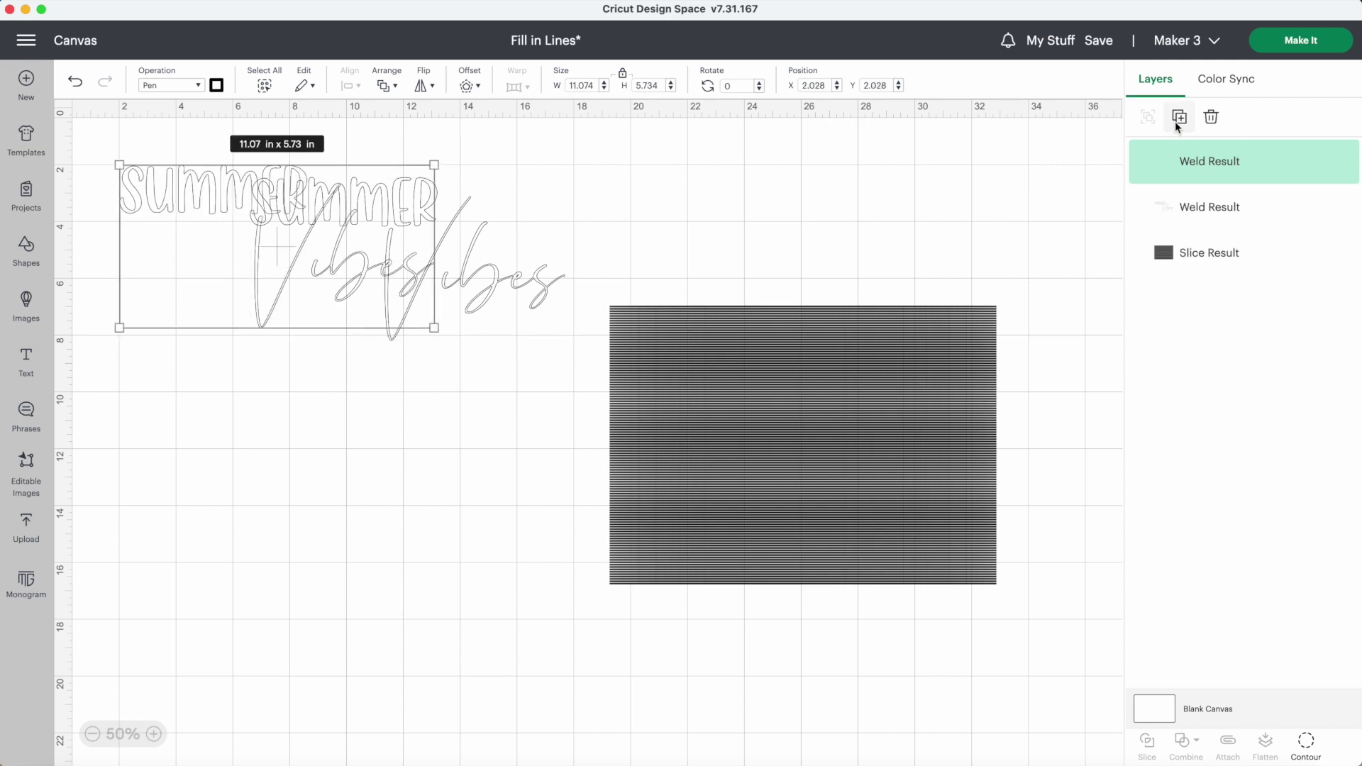
{"action": "left_click_drag", "start_coordinate": [235, 187], "coordinate": [329, 419]}
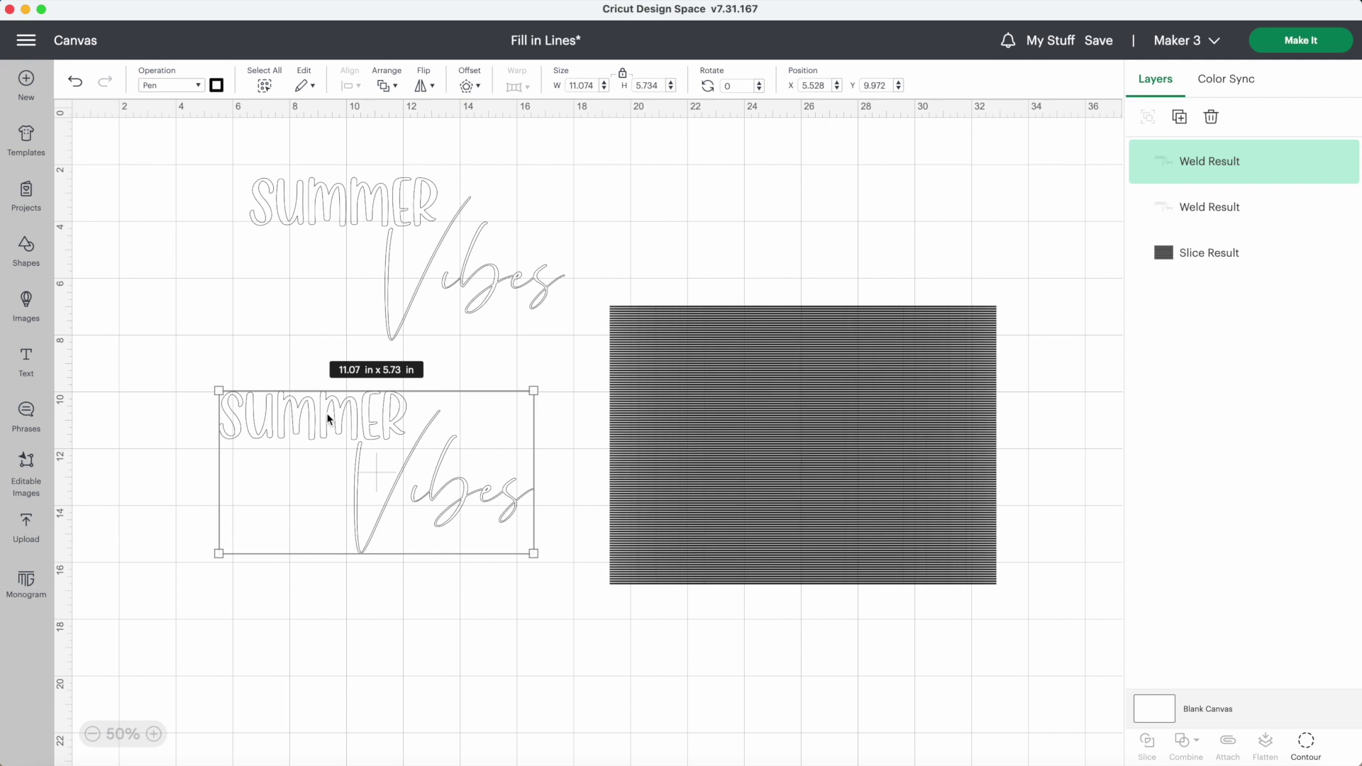
{"action": "left_click_drag", "start_coordinate": [333, 413], "coordinate": [745, 381]}
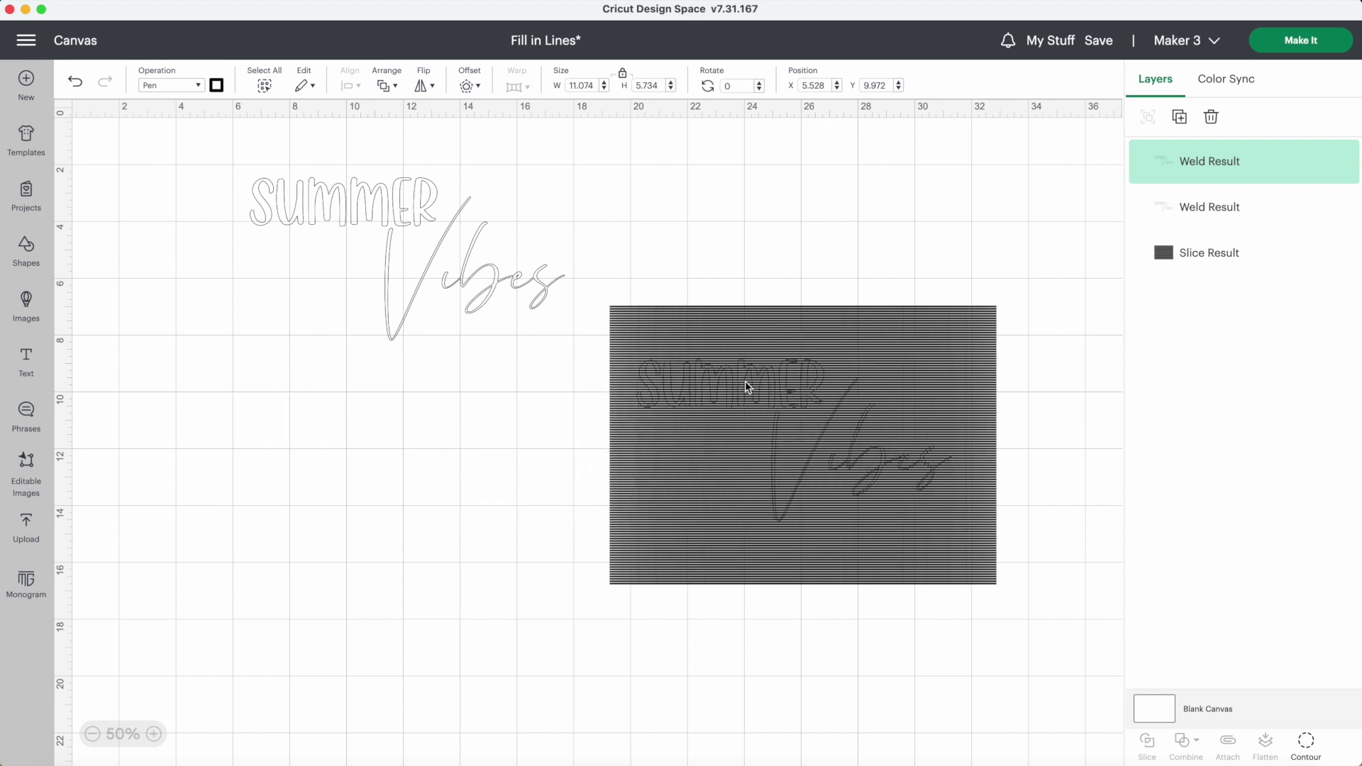
Slice the fill-line pattern with the lettering copy and move the line-filled lettering onto empty canvas below the original.
{"action": "left_click_drag", "start_coordinate": [1037, 317], "coordinate": [809, 515]}
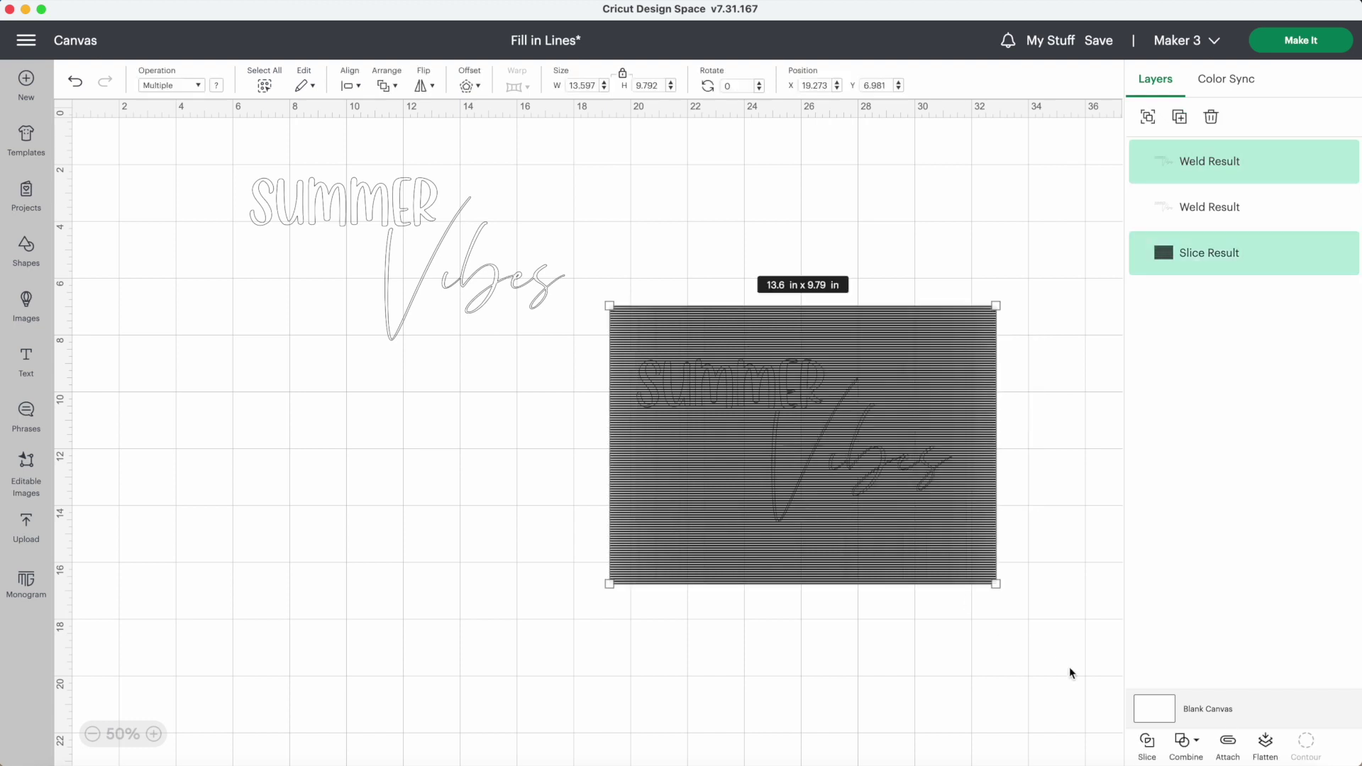
{"action": "left_click", "coordinate": [1149, 744]}
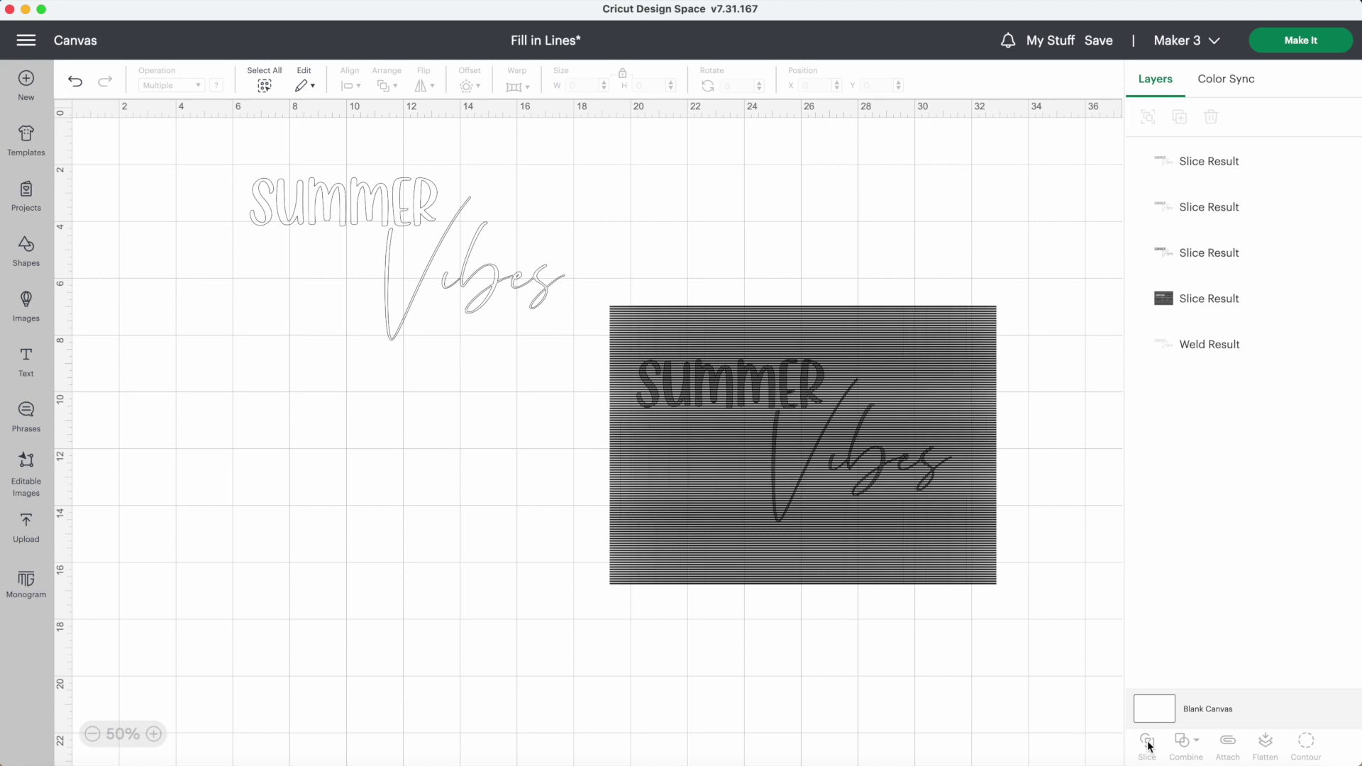
{"action": "left_click_drag", "start_coordinate": [721, 501], "coordinate": [281, 552]}
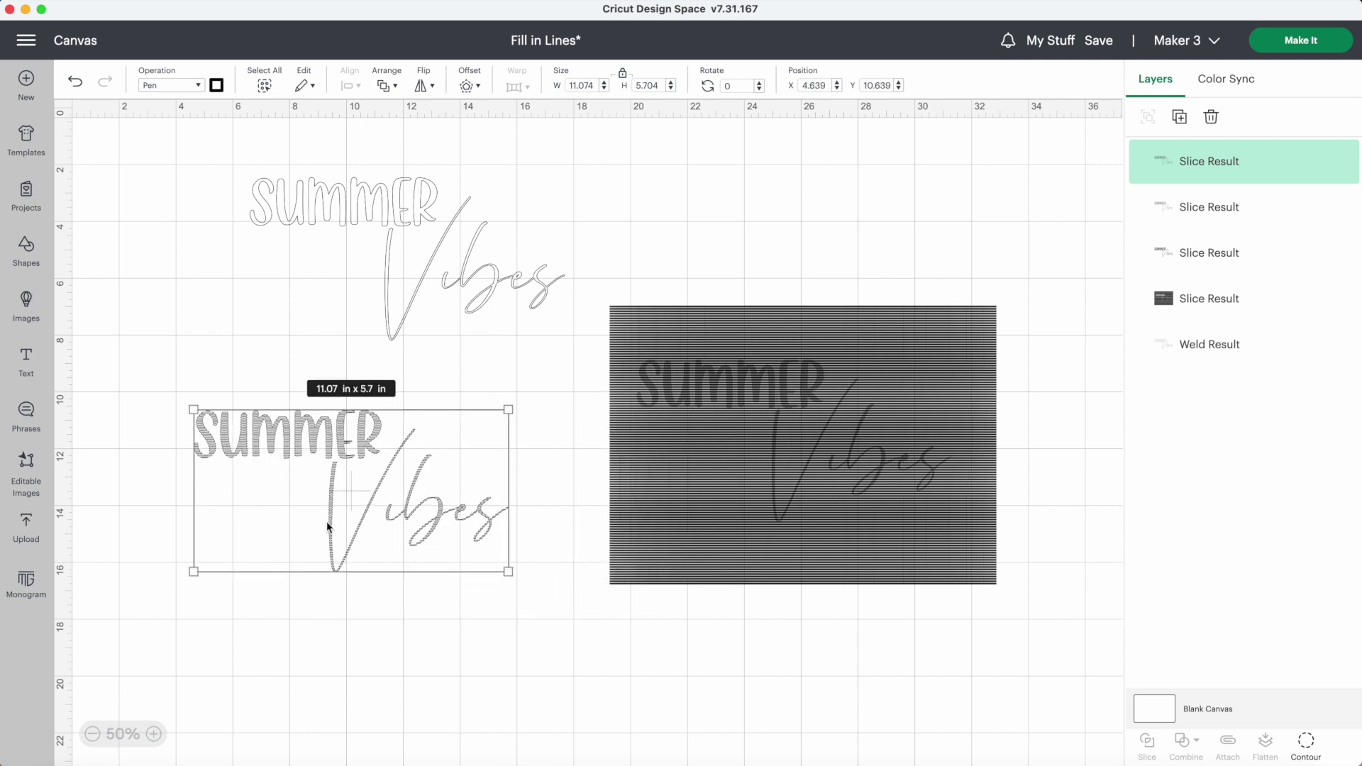
Delete the leftover line pattern together with the spare lettering pieces lying on it.
{"action": "left_click", "coordinate": [993, 263]}
{"action": "left_click_drag", "start_coordinate": [993, 264], "coordinate": [755, 572]}
{"action": "key", "text": "Delete"}
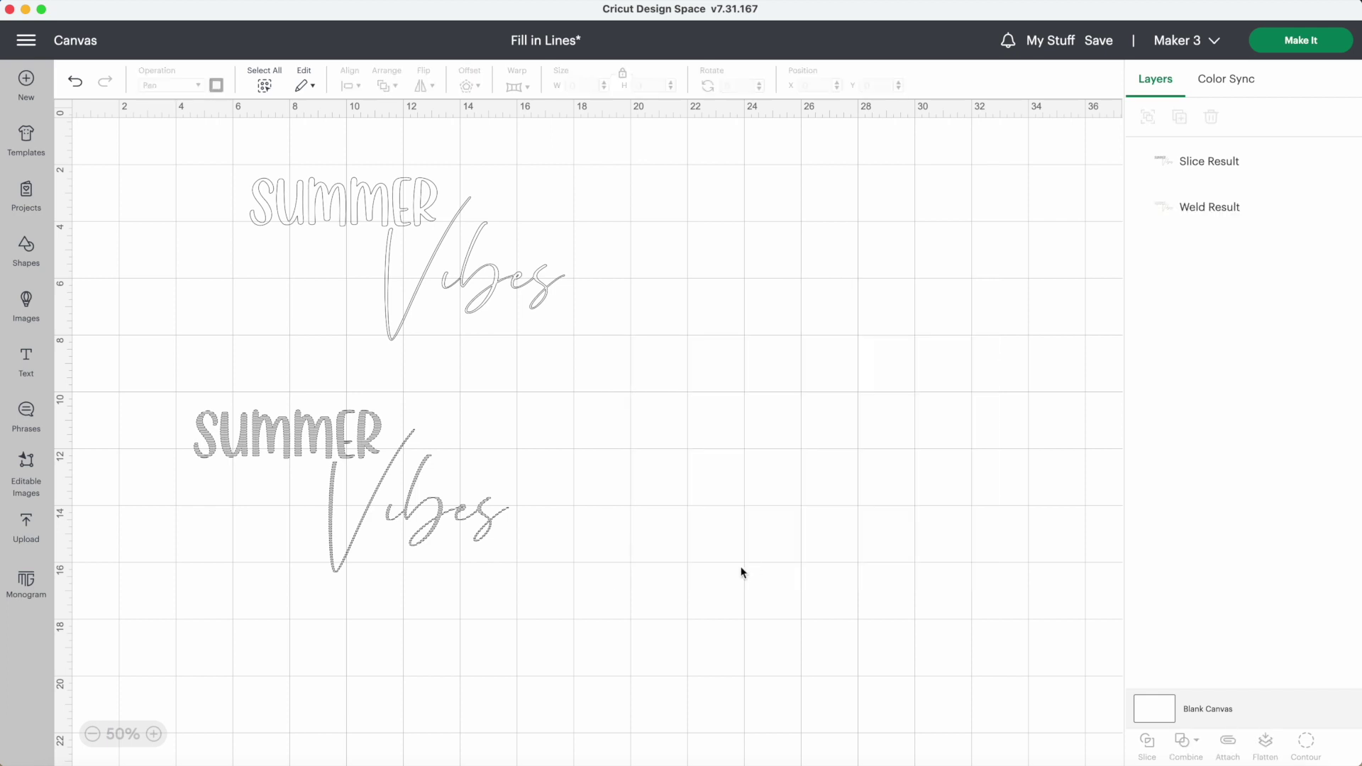
Move the line-filled Summer Vibes lettering onto the outlined lettering so the fill lines sit exactly inside the letter outlines.
{"action": "left_click_drag", "start_coordinate": [322, 445], "coordinate": [365, 226]}
{"action": "scroll", "coordinate": [217, 547], "scroll_direction": "up", "scroll_amount": 10}
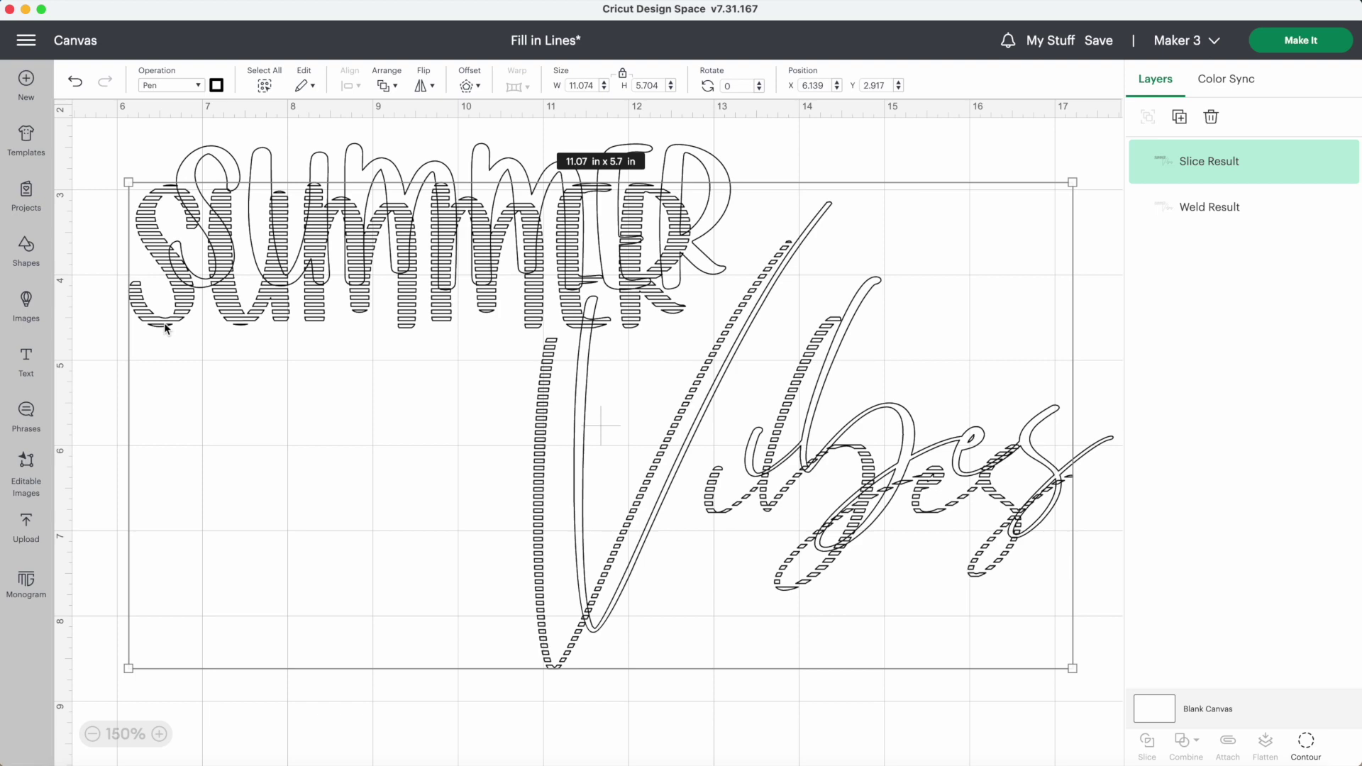
{"action": "left_click_drag", "start_coordinate": [165, 327], "coordinate": [204, 287]}
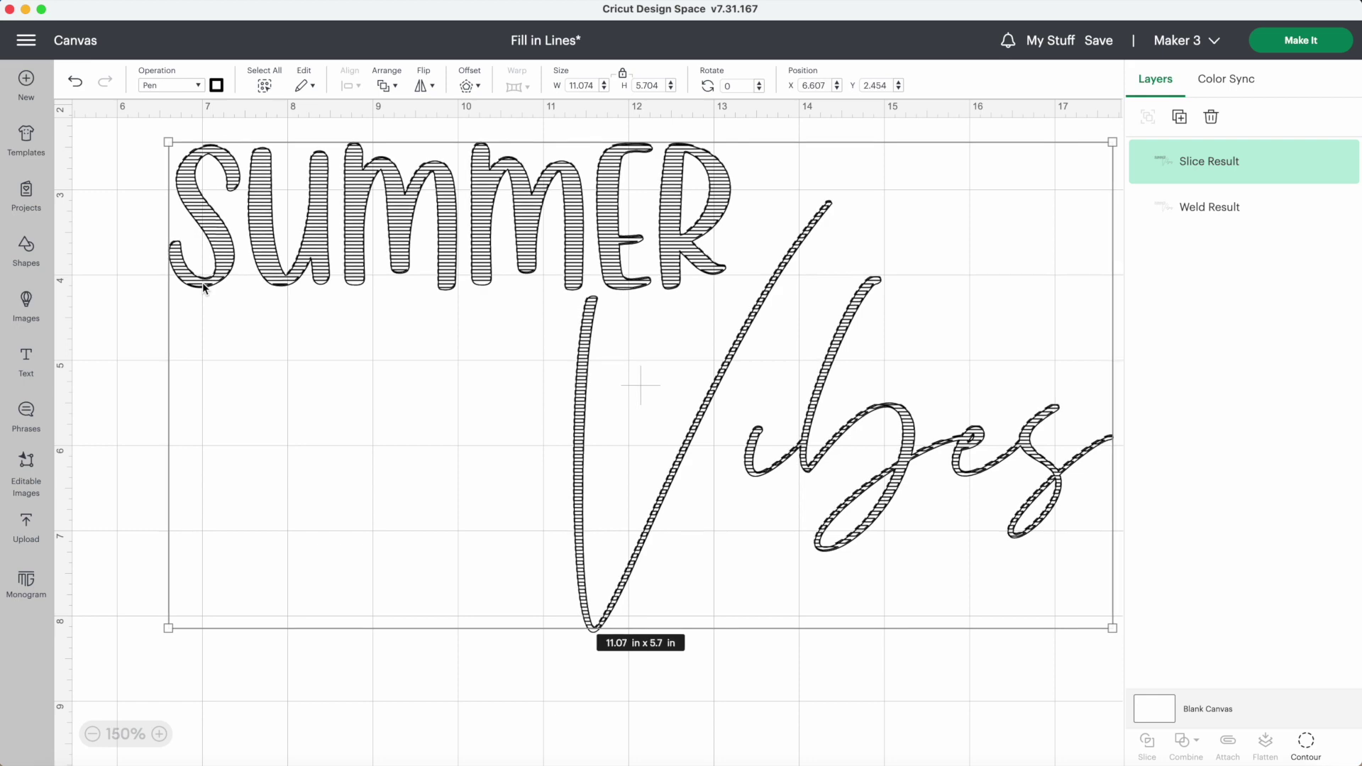
{"action": "left_click", "coordinate": [111, 308]}
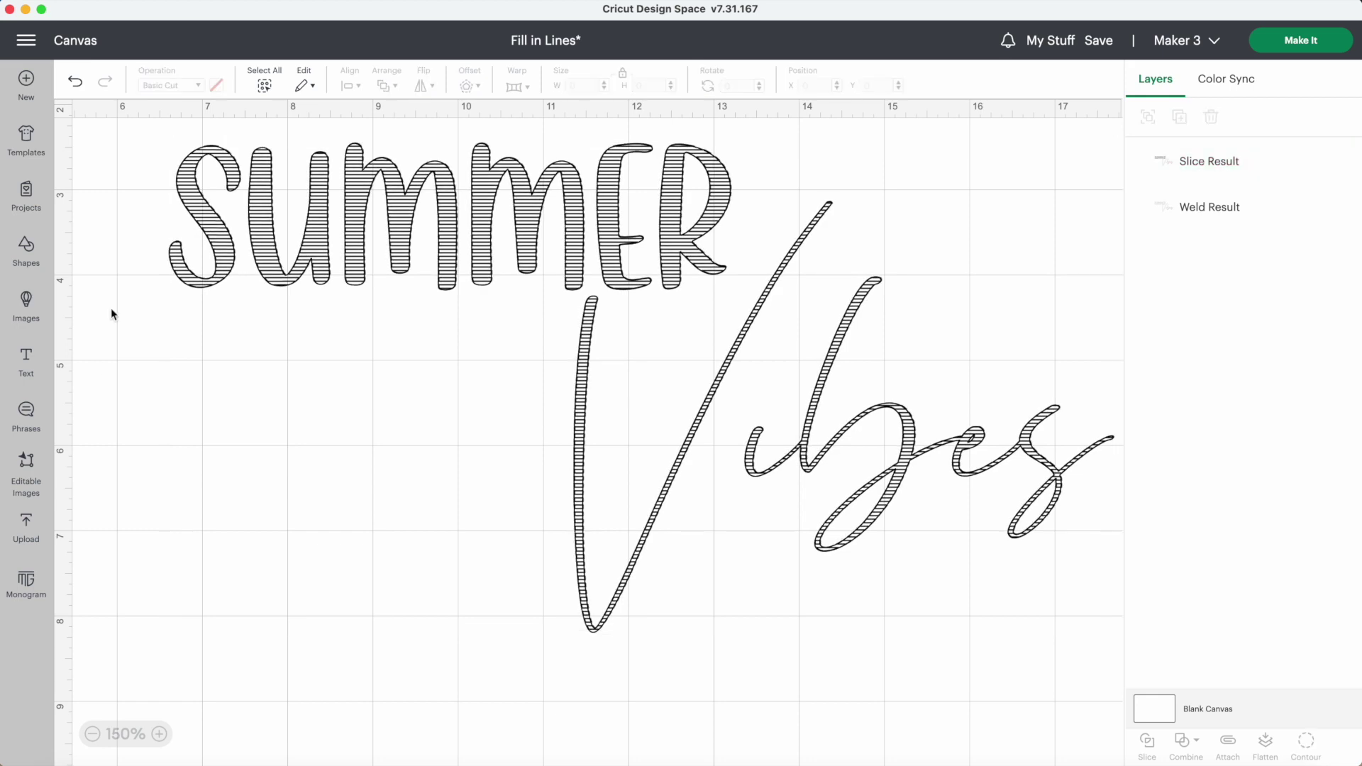
Attach the line-filled lettering to the outlined Summer Vibes lettering.
{"action": "left_click", "coordinate": [93, 736]}
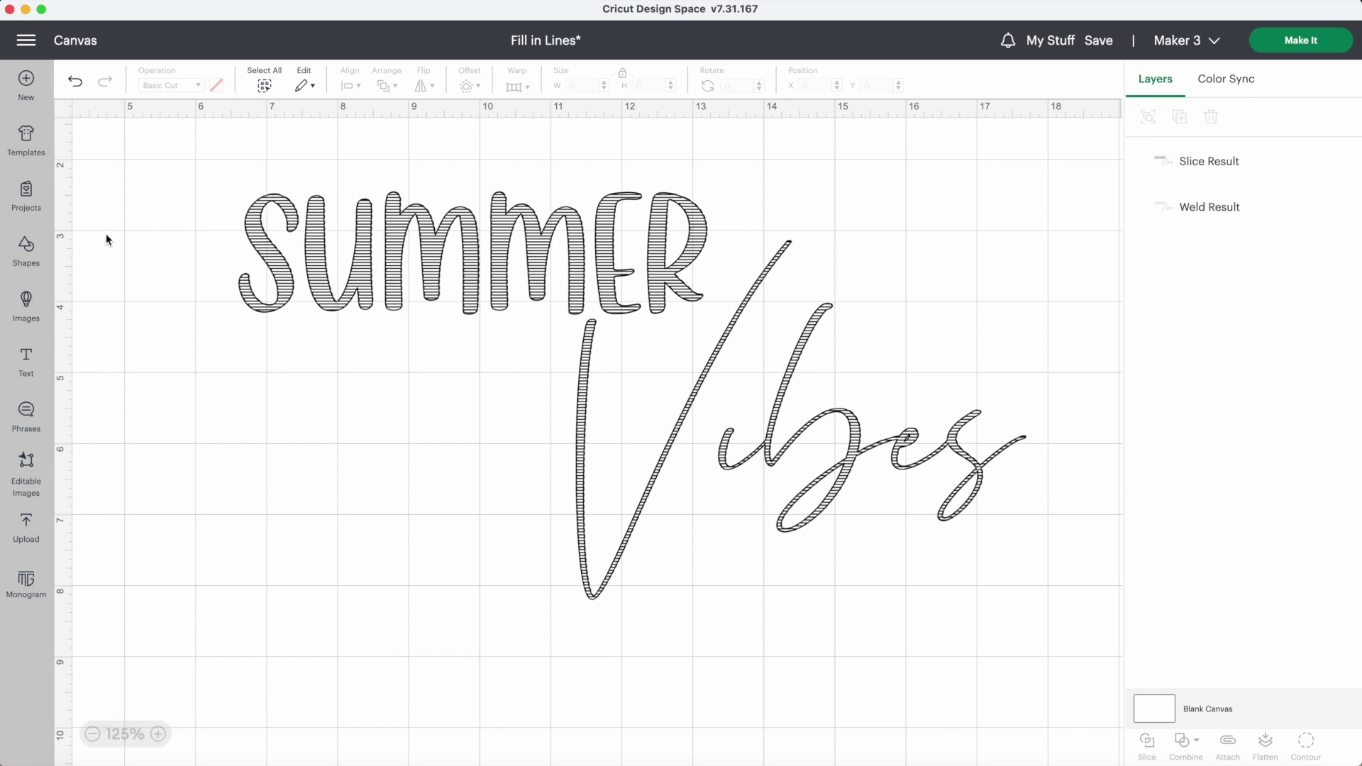
{"action": "left_click_drag", "start_coordinate": [153, 209], "coordinate": [830, 552]}
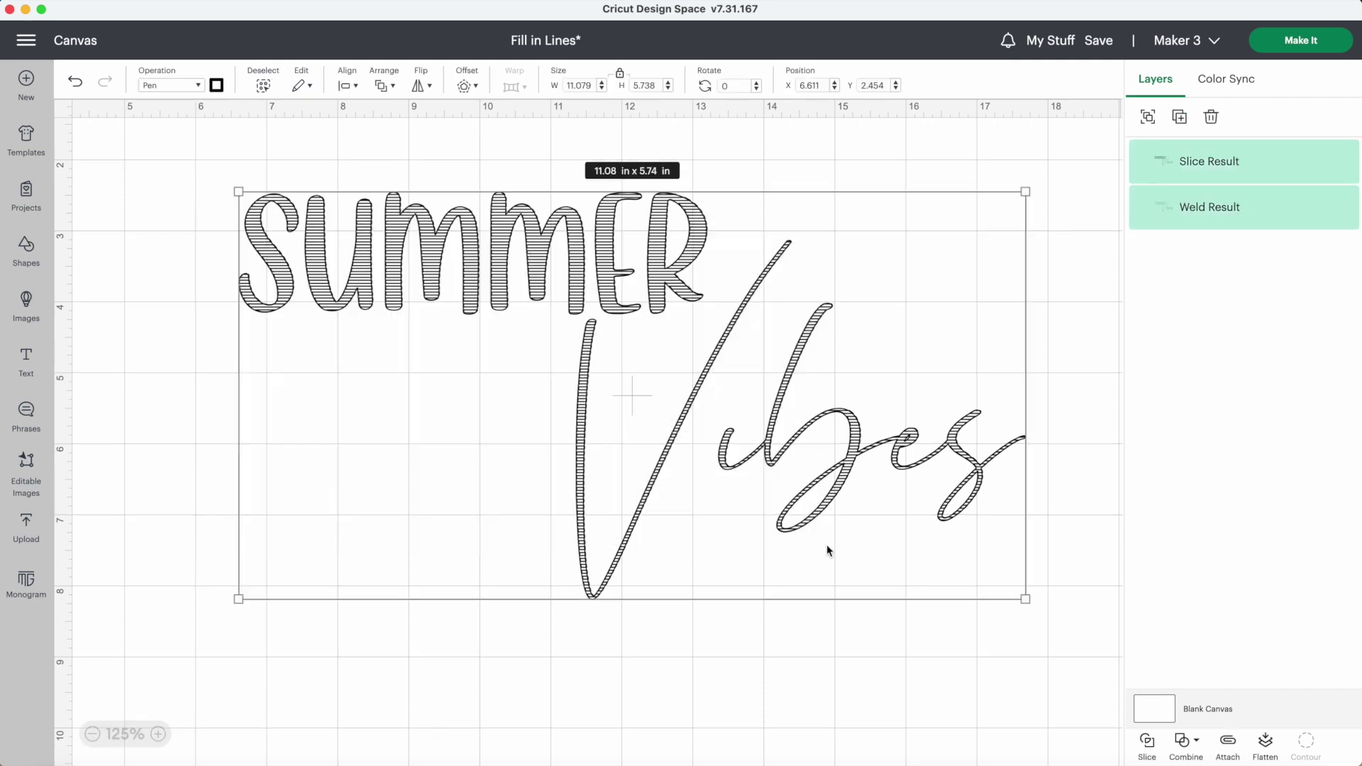
{"action": "left_click", "coordinate": [1228, 743]}
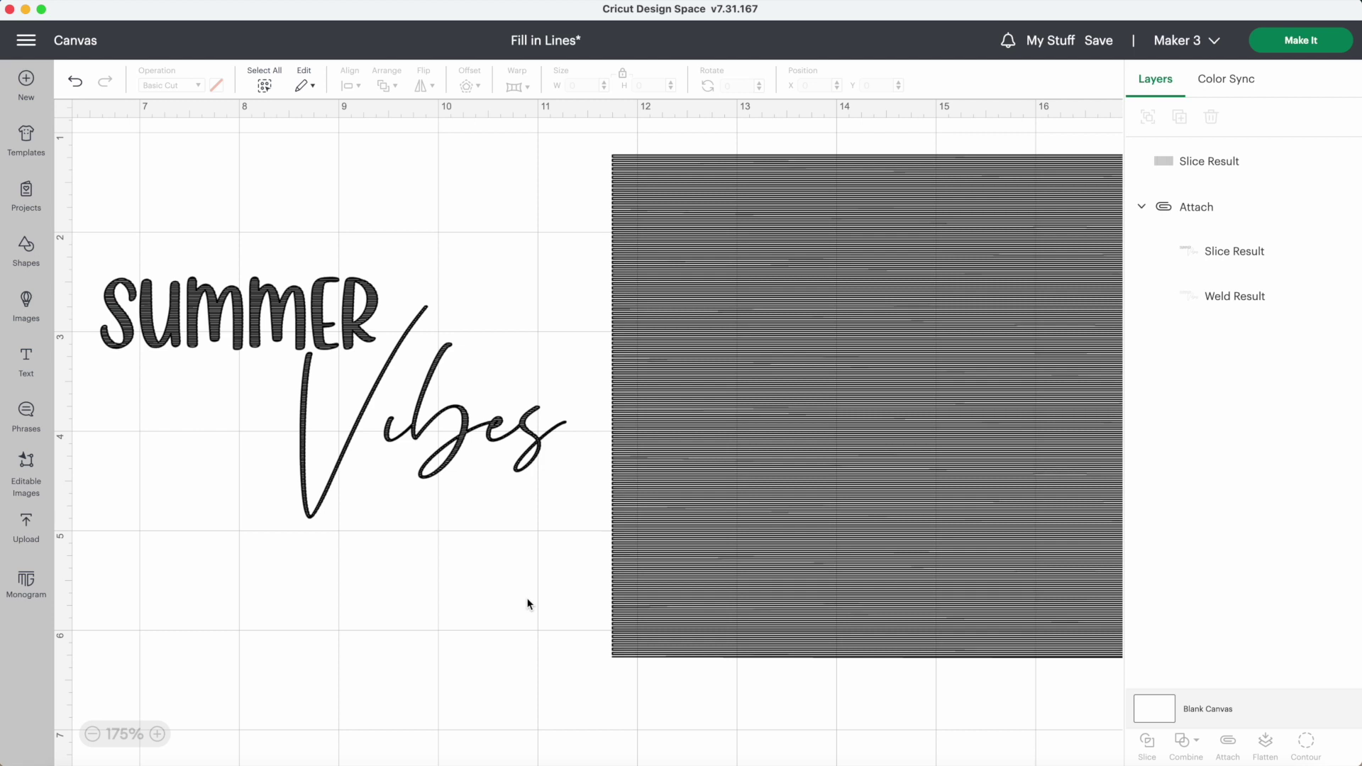
Scale the line pattern down to about 6.82 by 3.36 in and place it just beside the attached lettering.
{"action": "left_click", "coordinate": [685, 608]}
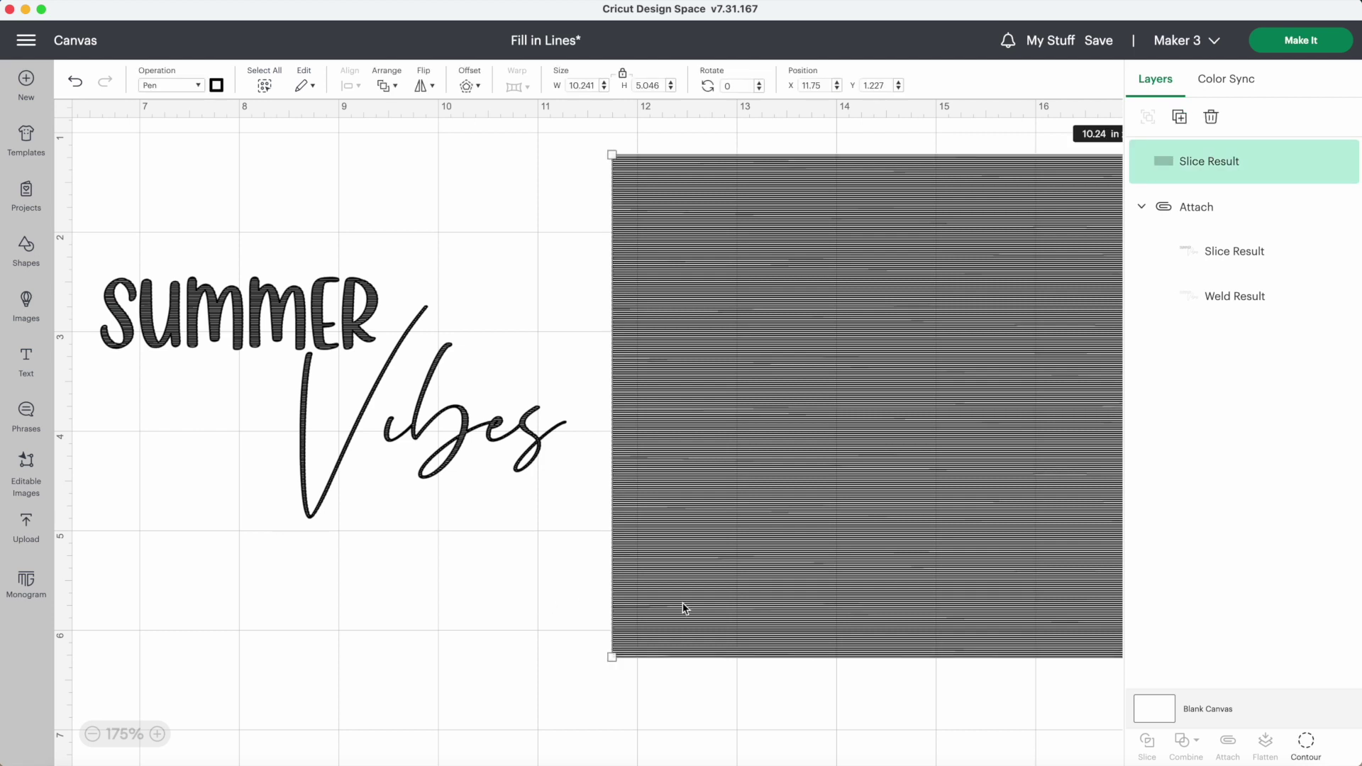
{"action": "left_click_drag", "start_coordinate": [612, 656], "coordinate": [953, 489]}
{"action": "left_click_drag", "start_coordinate": [985, 376], "coordinate": [614, 428]}
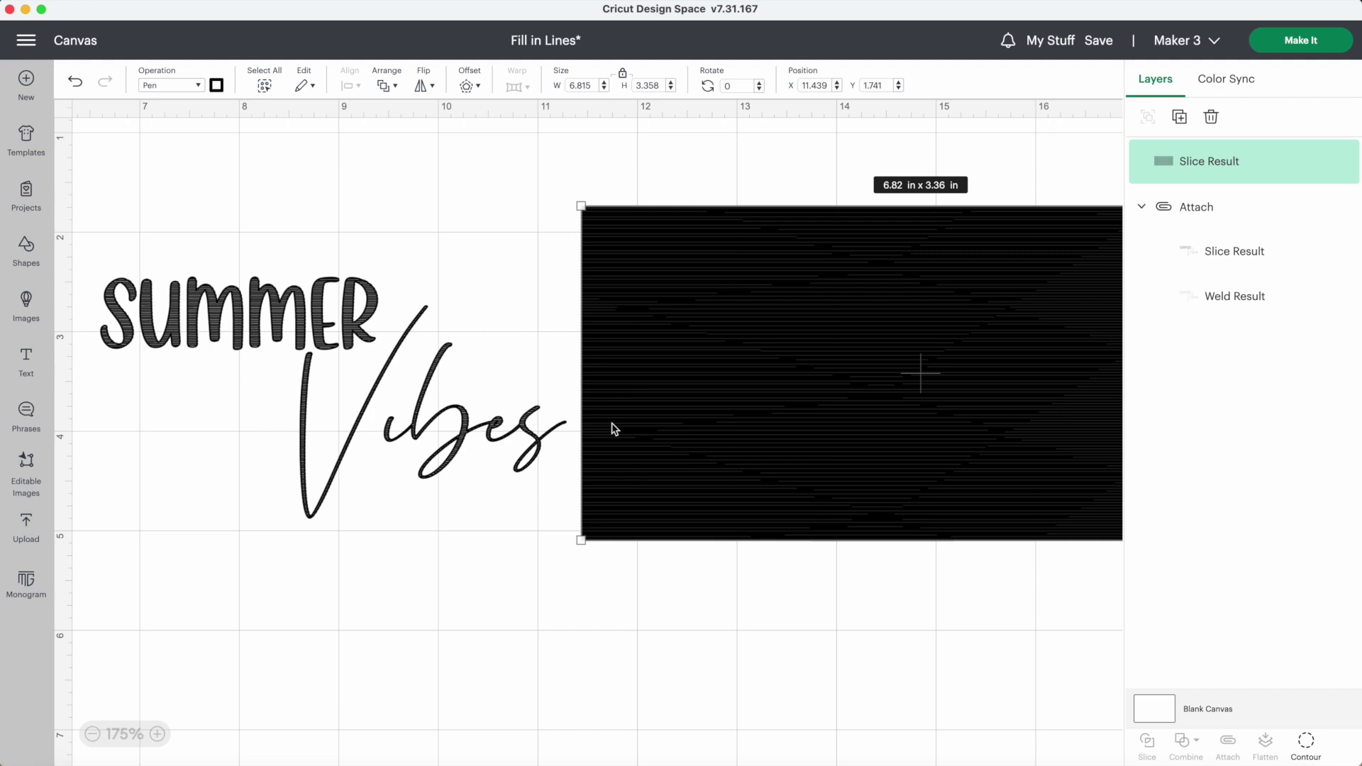
Duplicate the outlined Summer Vibes lettering, place the copy fully over the scaled-down line pattern, and select both.
{"action": "left_click", "coordinate": [1226, 302]}
{"action": "key", "text": "super+d"}
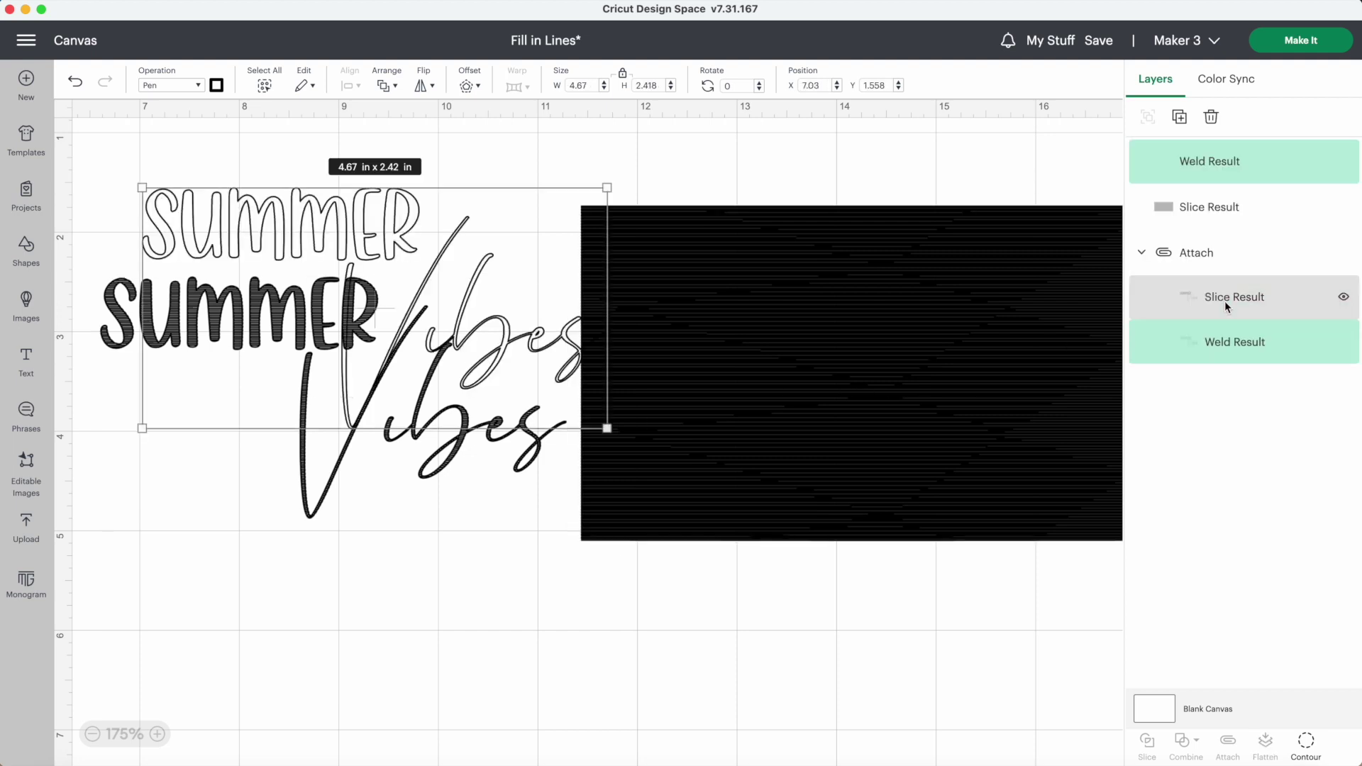
{"action": "left_click_drag", "start_coordinate": [327, 224], "coordinate": [827, 295]}
{"action": "left_click", "coordinate": [877, 609]}
{"action": "left_click_drag", "start_coordinate": [877, 610], "coordinate": [760, 374]}
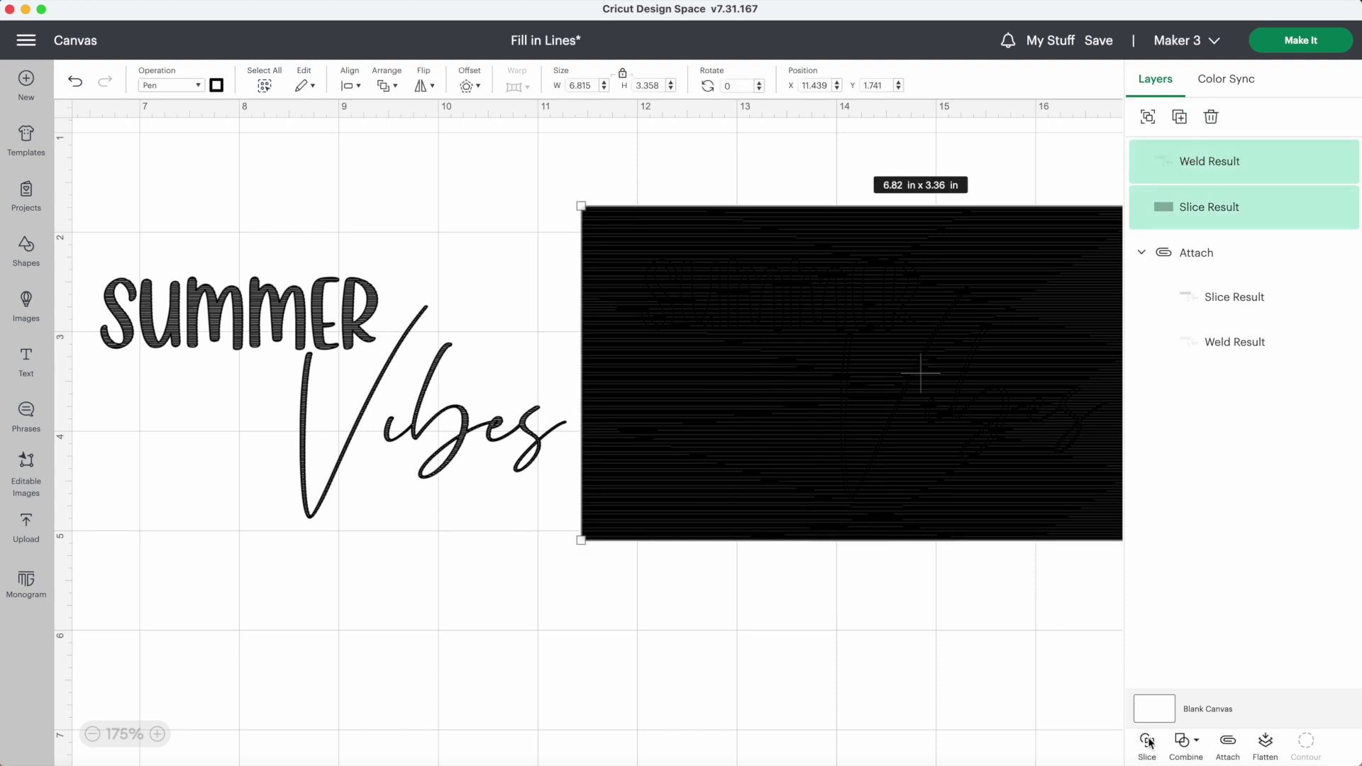
Slice the selected pattern and lettering, move the line-filled lettering to empty canvas below, and delete the leftover pieces.
{"action": "left_click", "coordinate": [1150, 742]}
{"action": "left_click_drag", "start_coordinate": [821, 312], "coordinate": [442, 601]}
{"action": "left_click_drag", "start_coordinate": [829, 171], "coordinate": [745, 359]}
{"action": "key", "text": "Delete"}
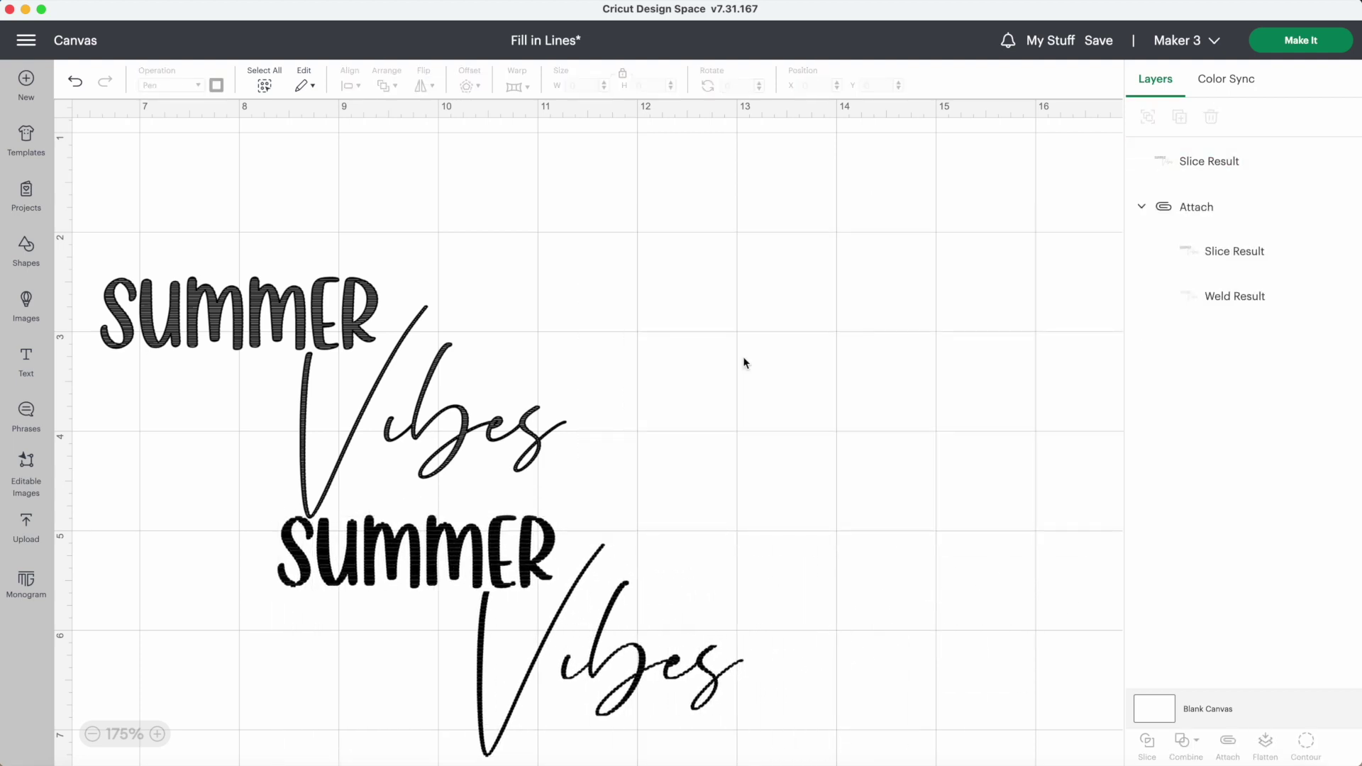
Duplicate the outlined lettering again and combine it with the denser line-filled lettering beside the first design for comparison.
{"action": "left_click", "coordinate": [1212, 304]}
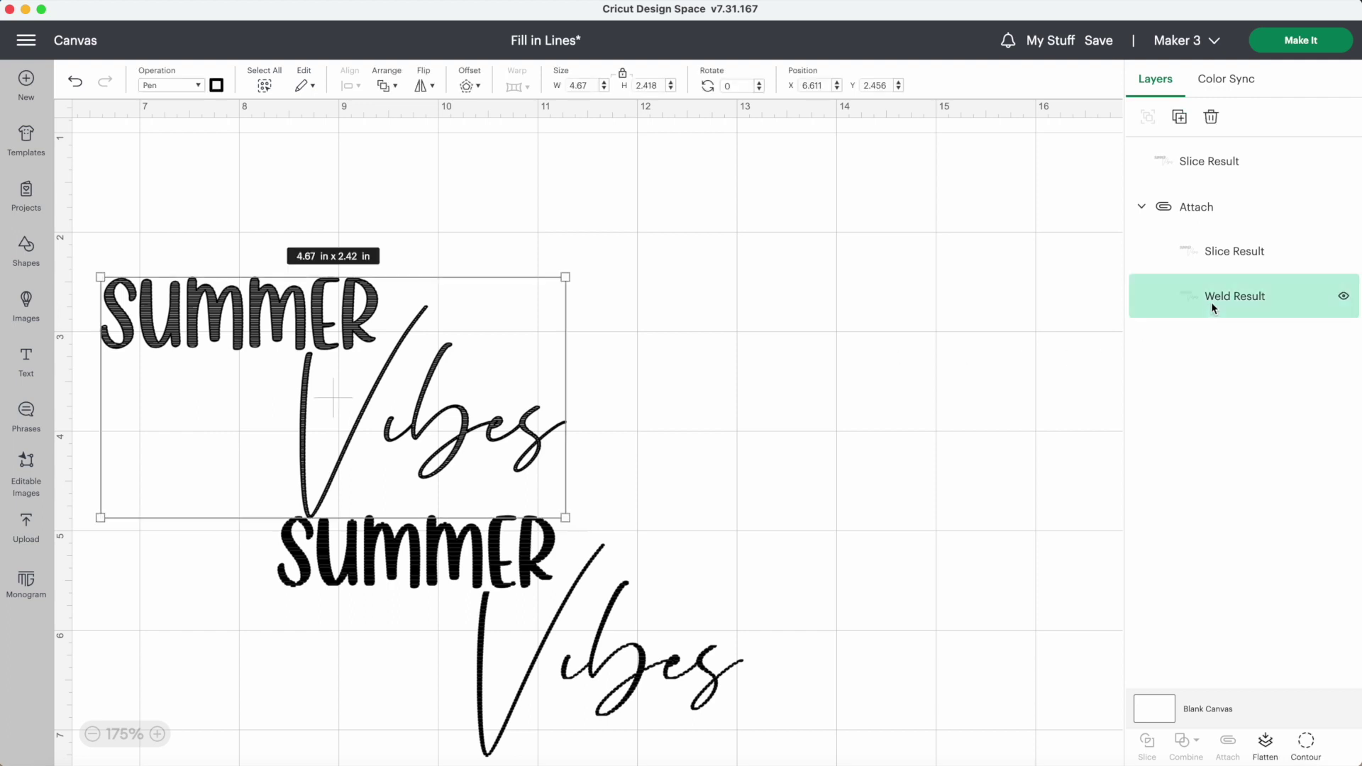
{"action": "key", "text": "super+d"}
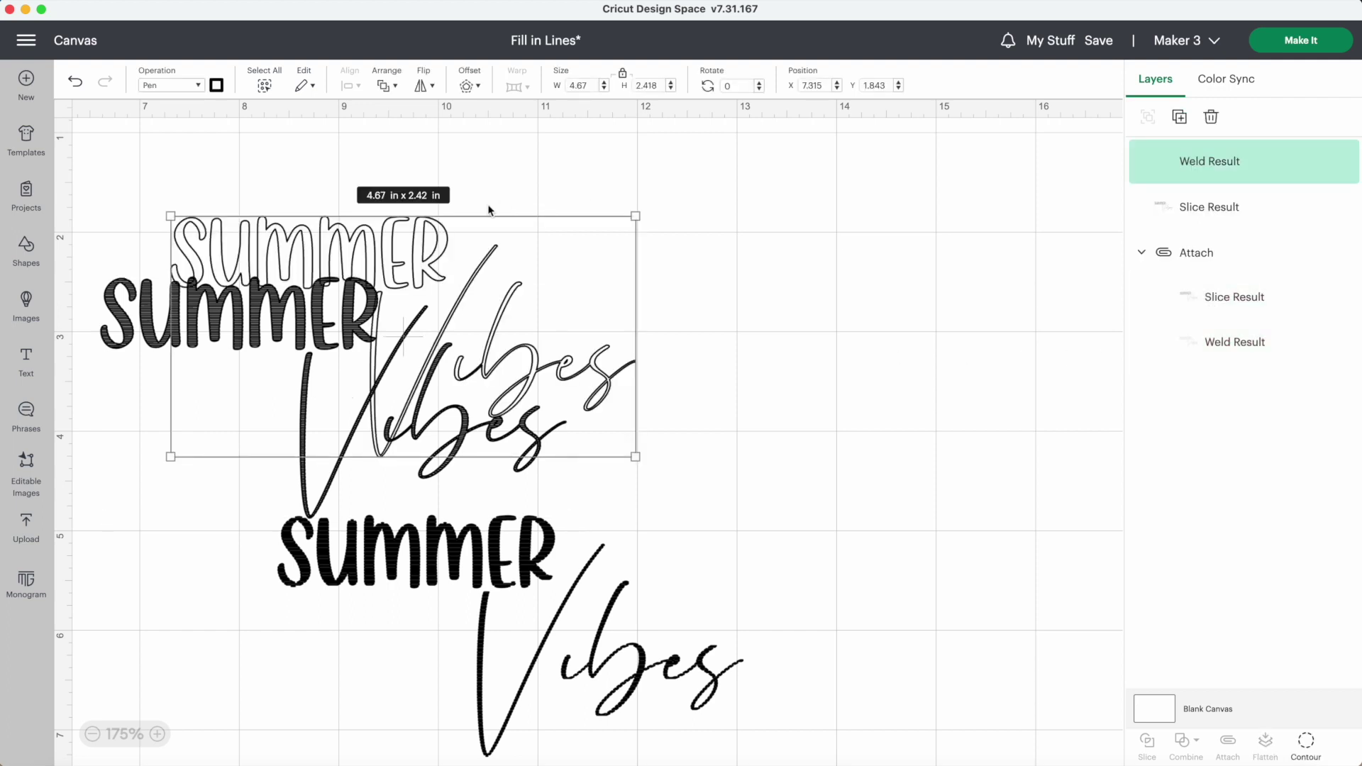
{"action": "left_click_drag", "start_coordinate": [409, 250], "coordinate": [799, 299]}
{"action": "left_click_drag", "start_coordinate": [388, 563], "coordinate": [652, 304]}
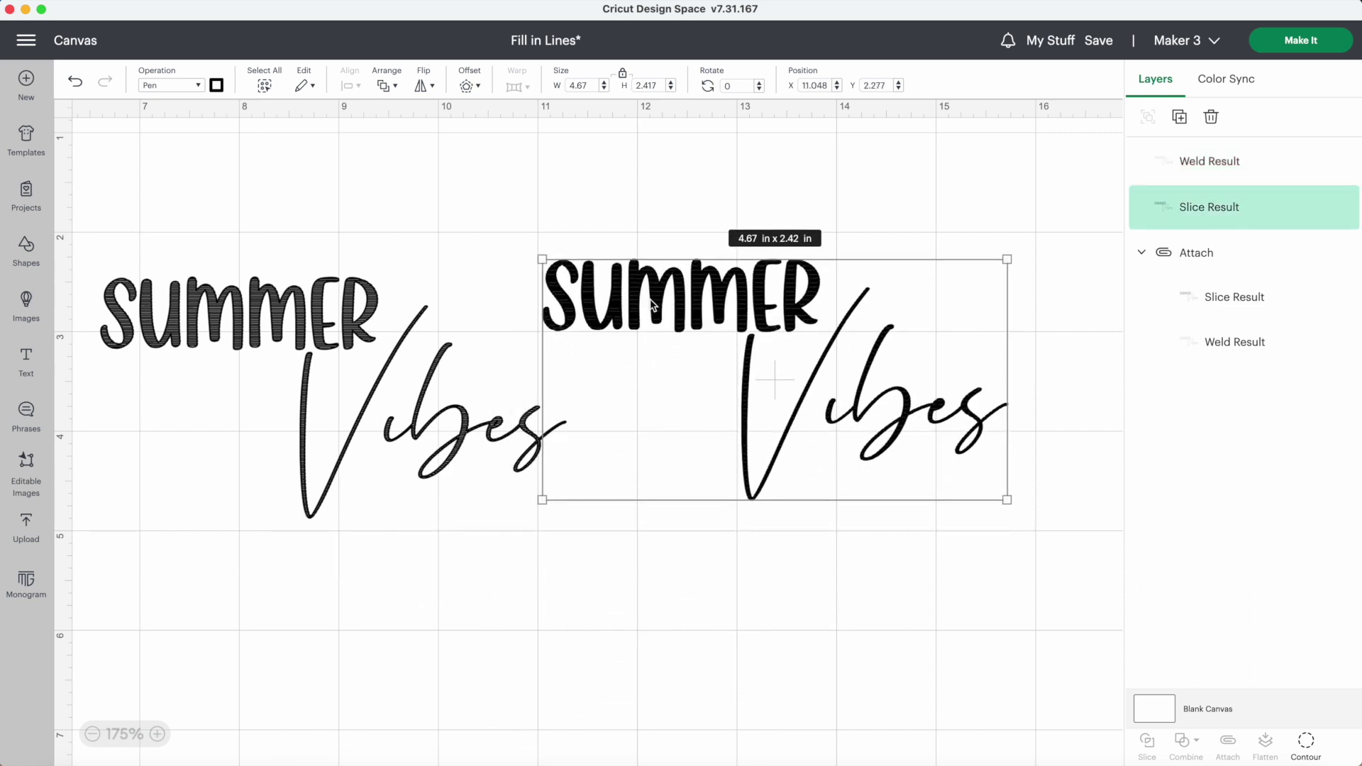
{"action": "left_click", "coordinate": [618, 226]}
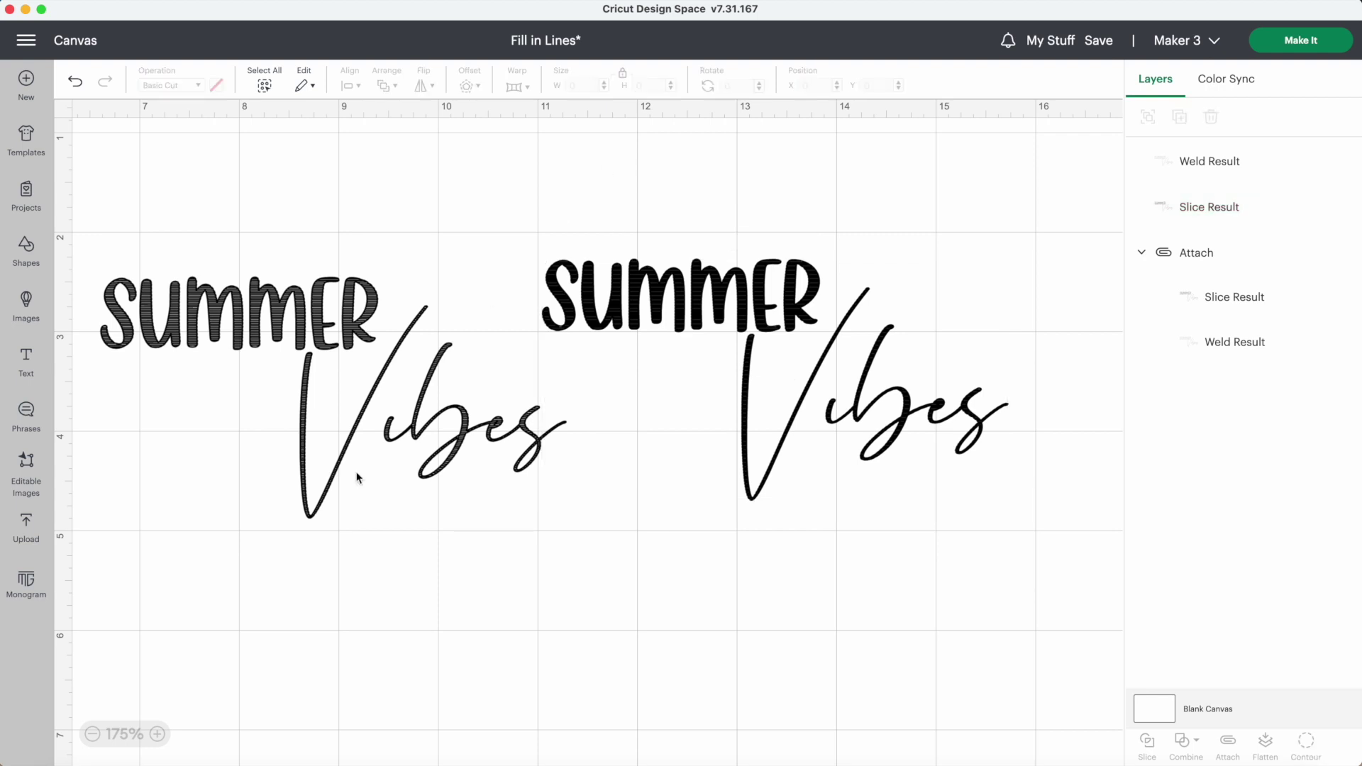
{"action": "left_click", "coordinate": [159, 735]}
{"action": "left_click", "coordinate": [159, 735]}
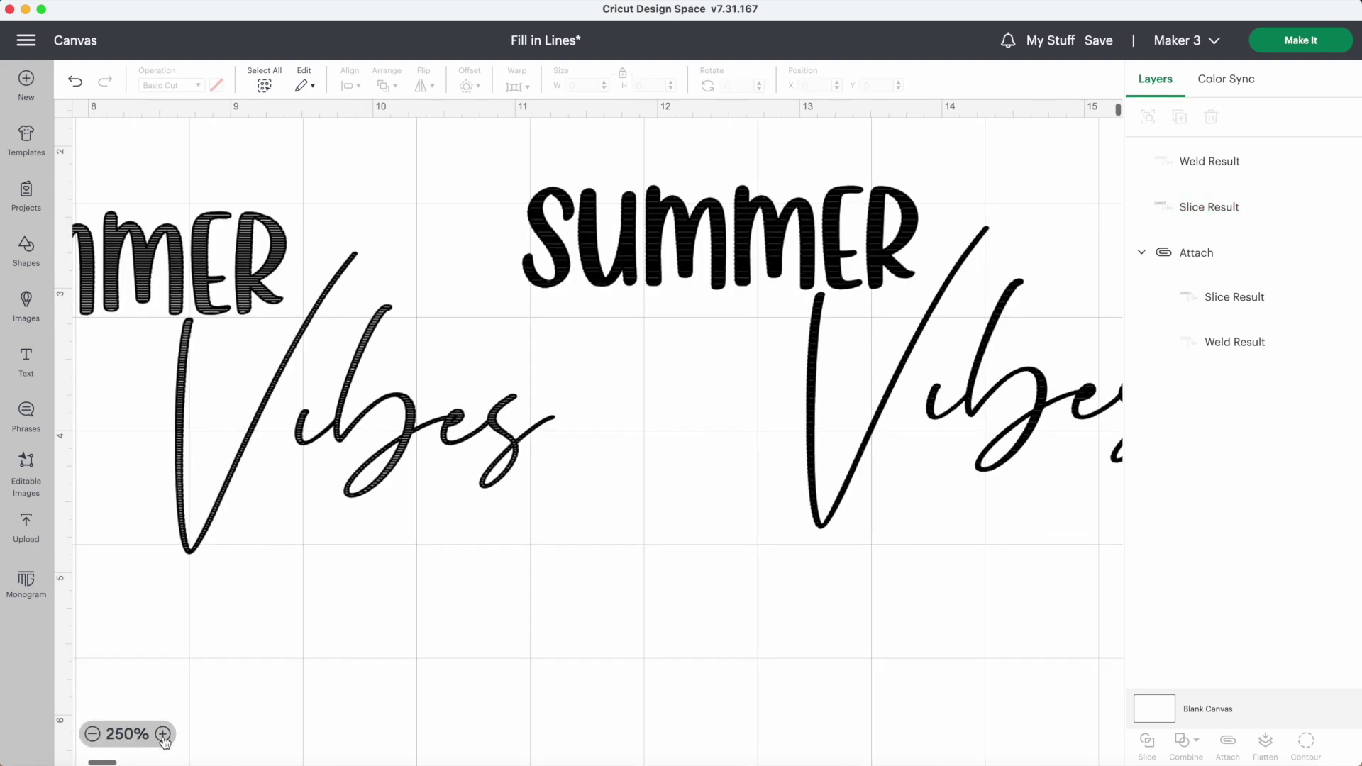
{"action": "scroll", "coordinate": [258, 493], "scroll_direction": "left", "scroll_amount": 2}
{"action": "scroll", "coordinate": [258, 492], "scroll_direction": "left", "scroll_amount": 3}
{"action": "scroll", "coordinate": [258, 492], "scroll_direction": "up", "scroll_amount": 1}
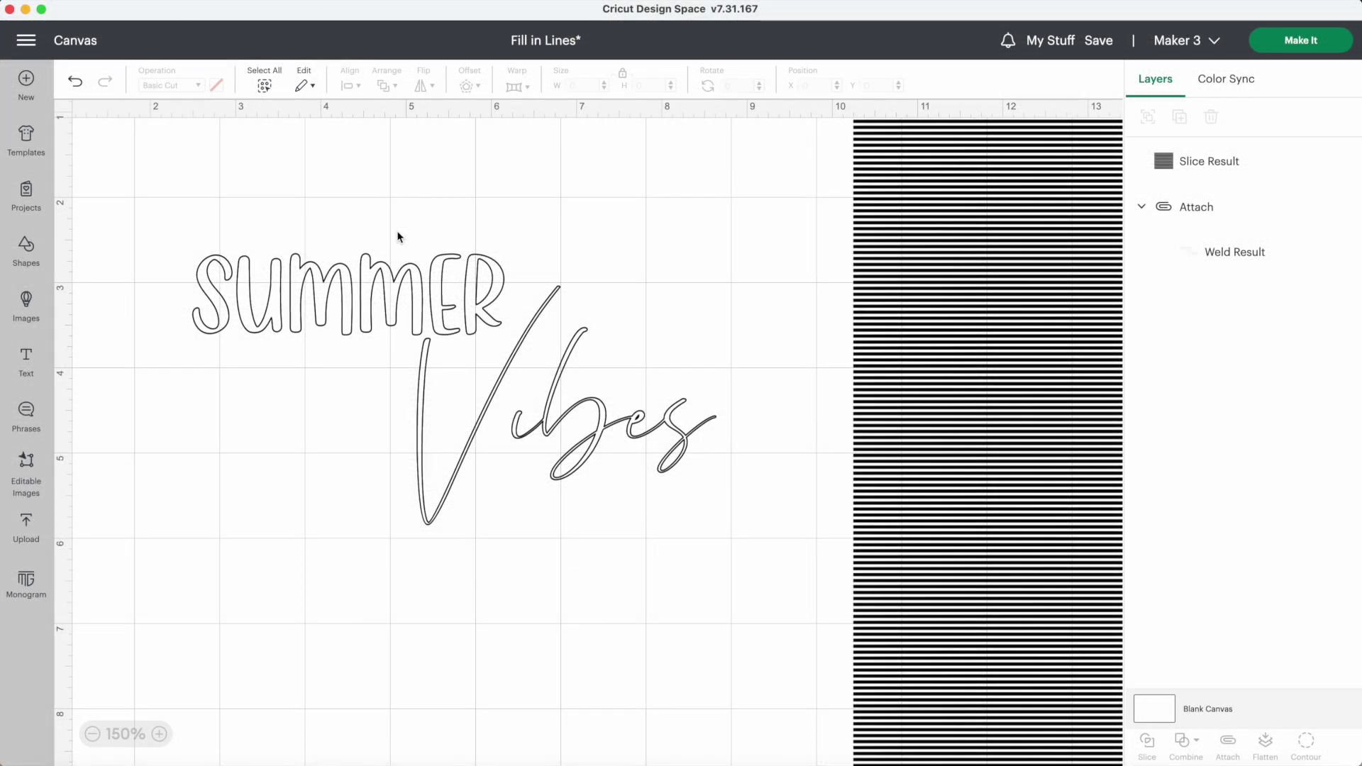
Insert a square, unlock its proportions, and reshape it into a thin bar about 7.31 by 0.05 in across Summer's upper edge.
{"action": "left_click", "coordinate": [28, 247]}
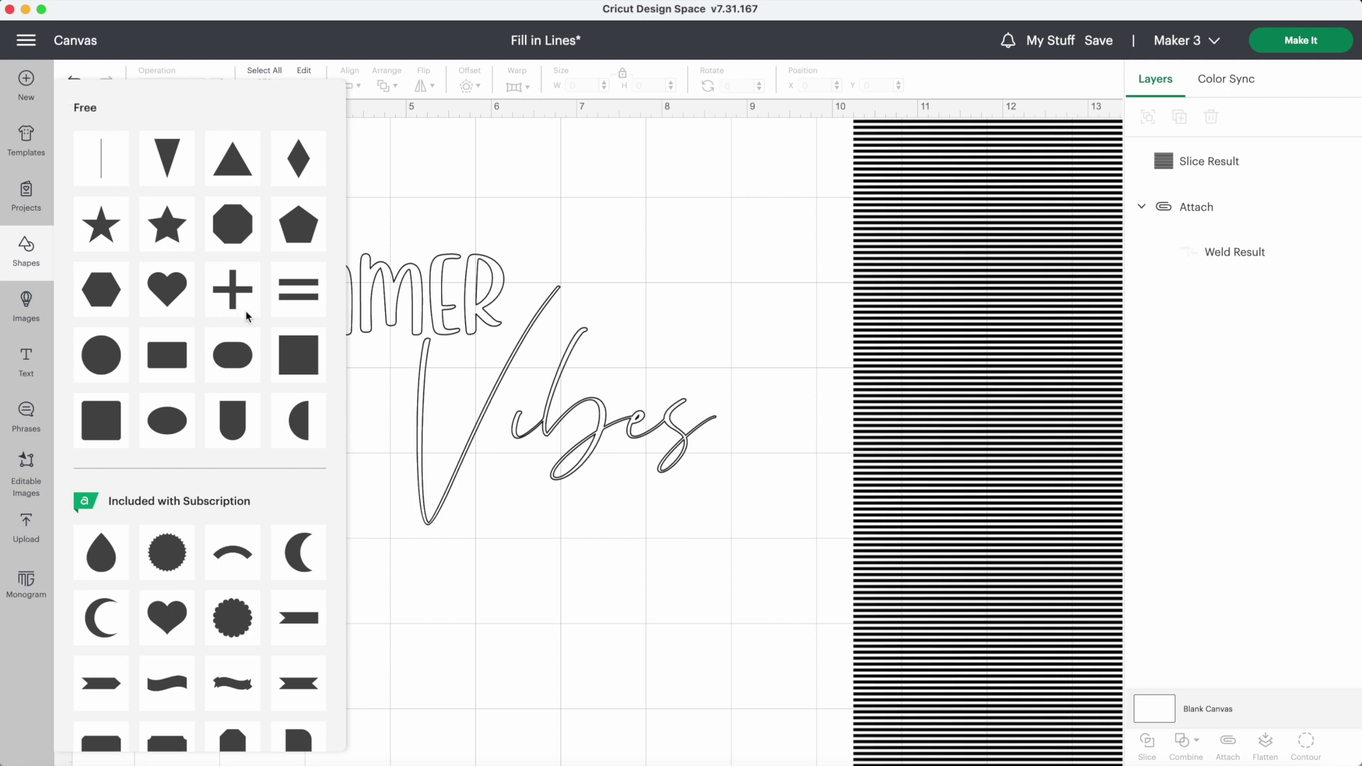
{"action": "left_click", "coordinate": [298, 355]}
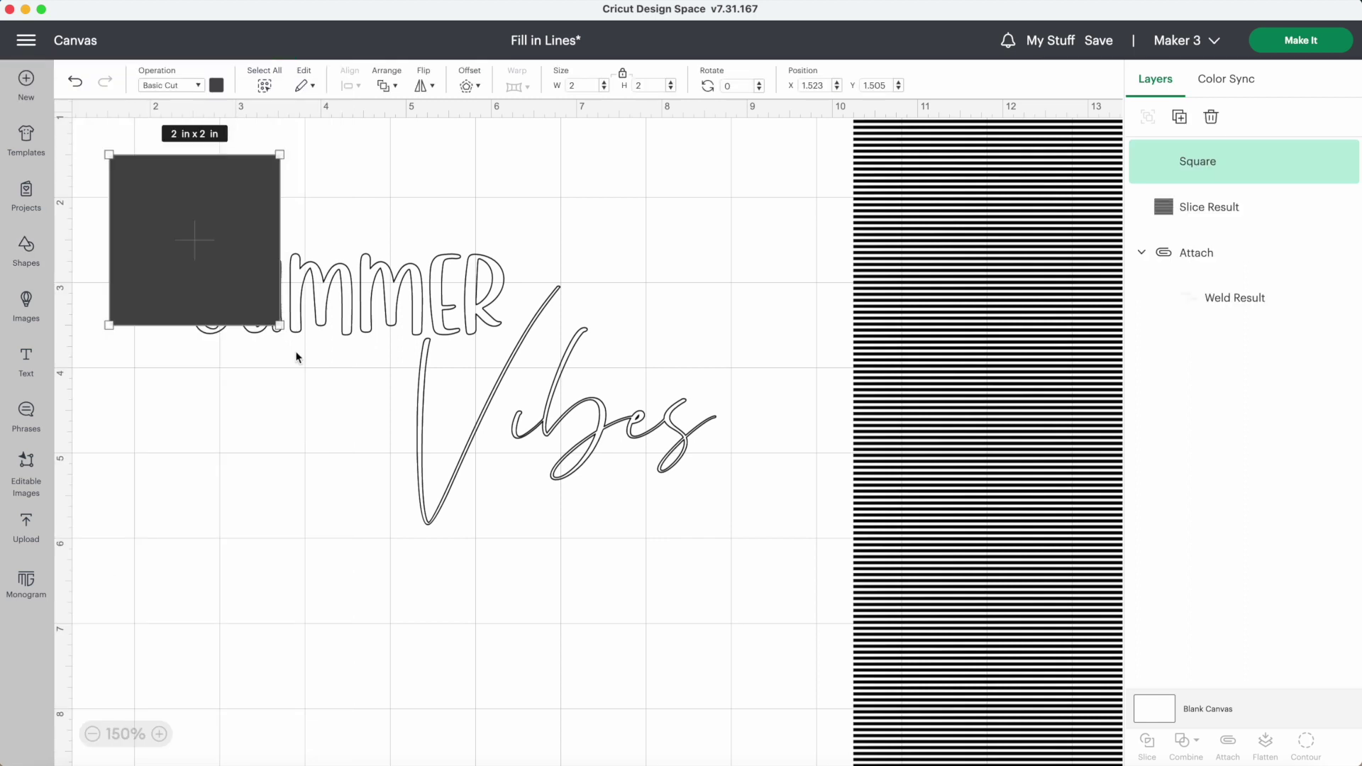
{"action": "left_click", "coordinate": [622, 75]}
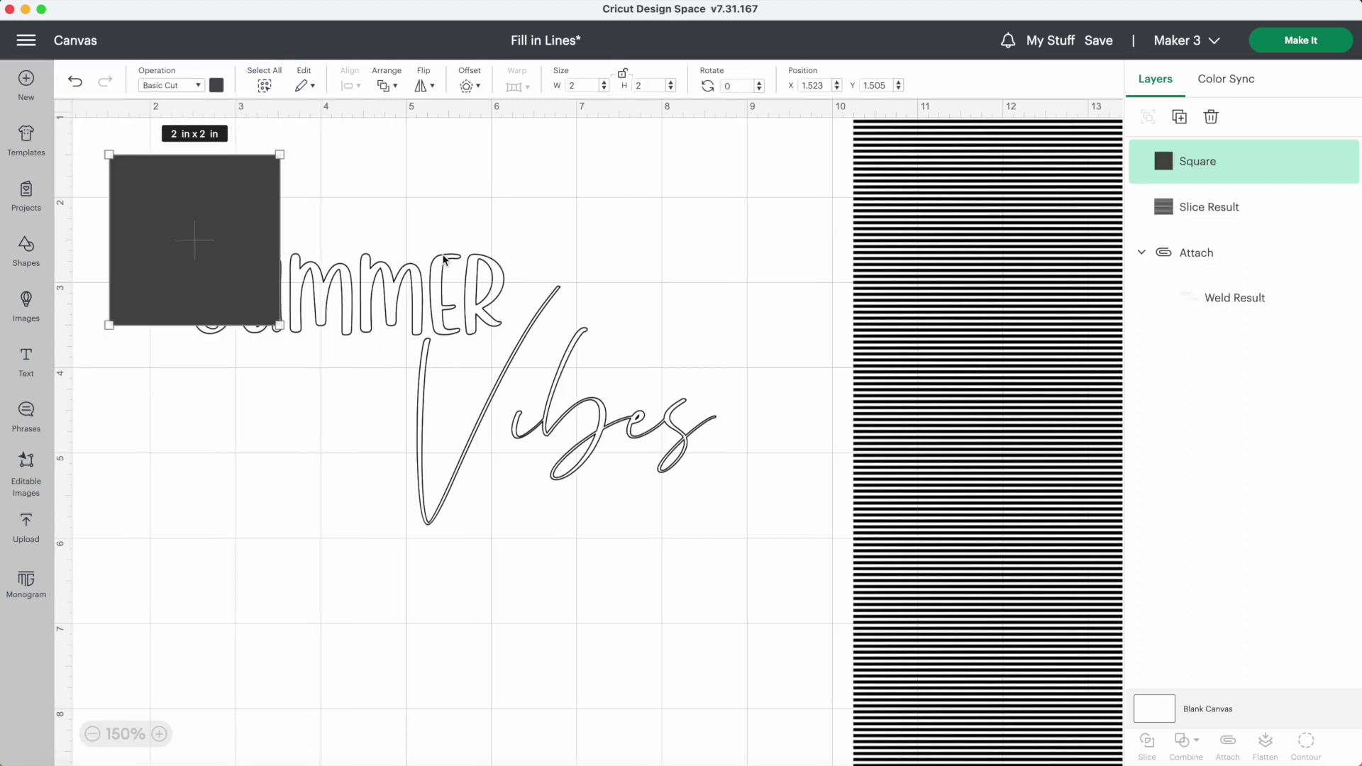
{"action": "left_click_drag", "start_coordinate": [282, 329], "coordinate": [757, 259]}
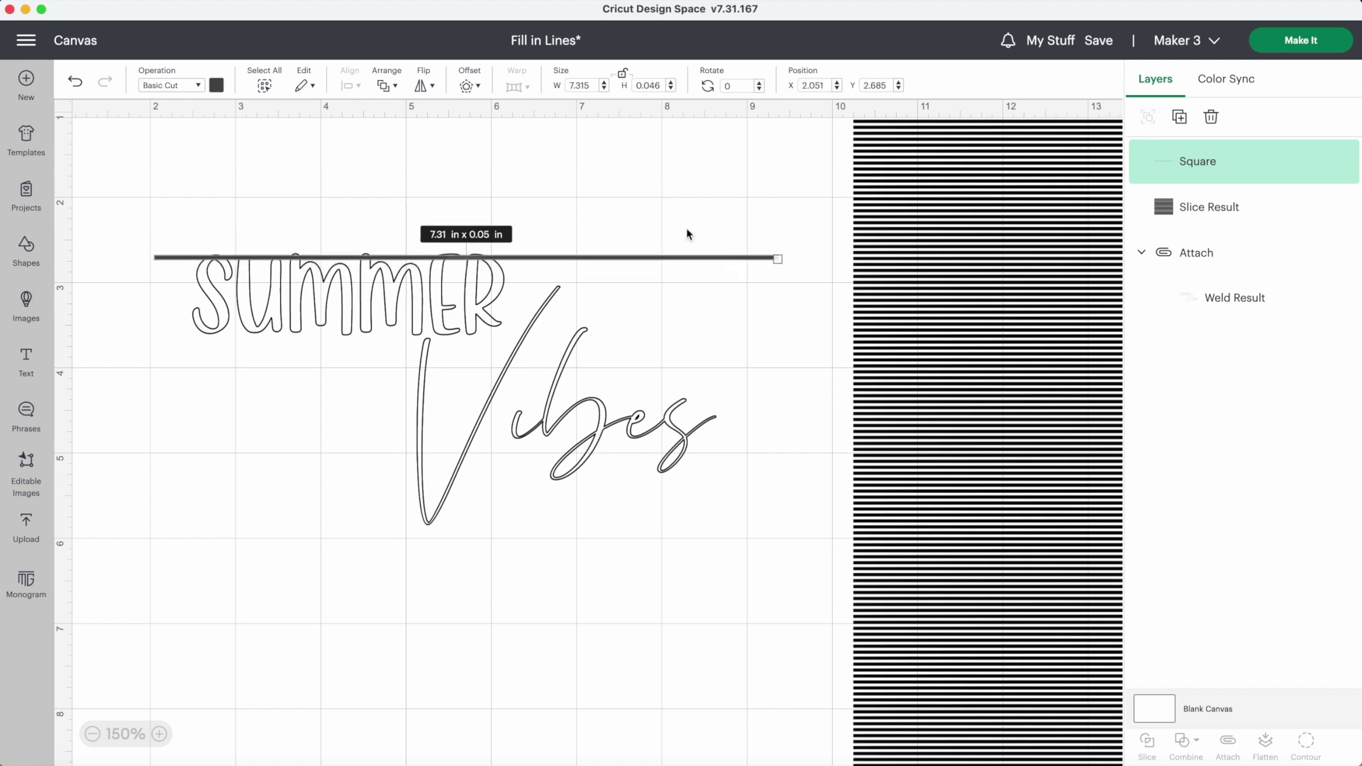
Change the thin bar's operation to Pen and reduce its height to about 0.03 in.
{"action": "left_click", "coordinate": [194, 87]}
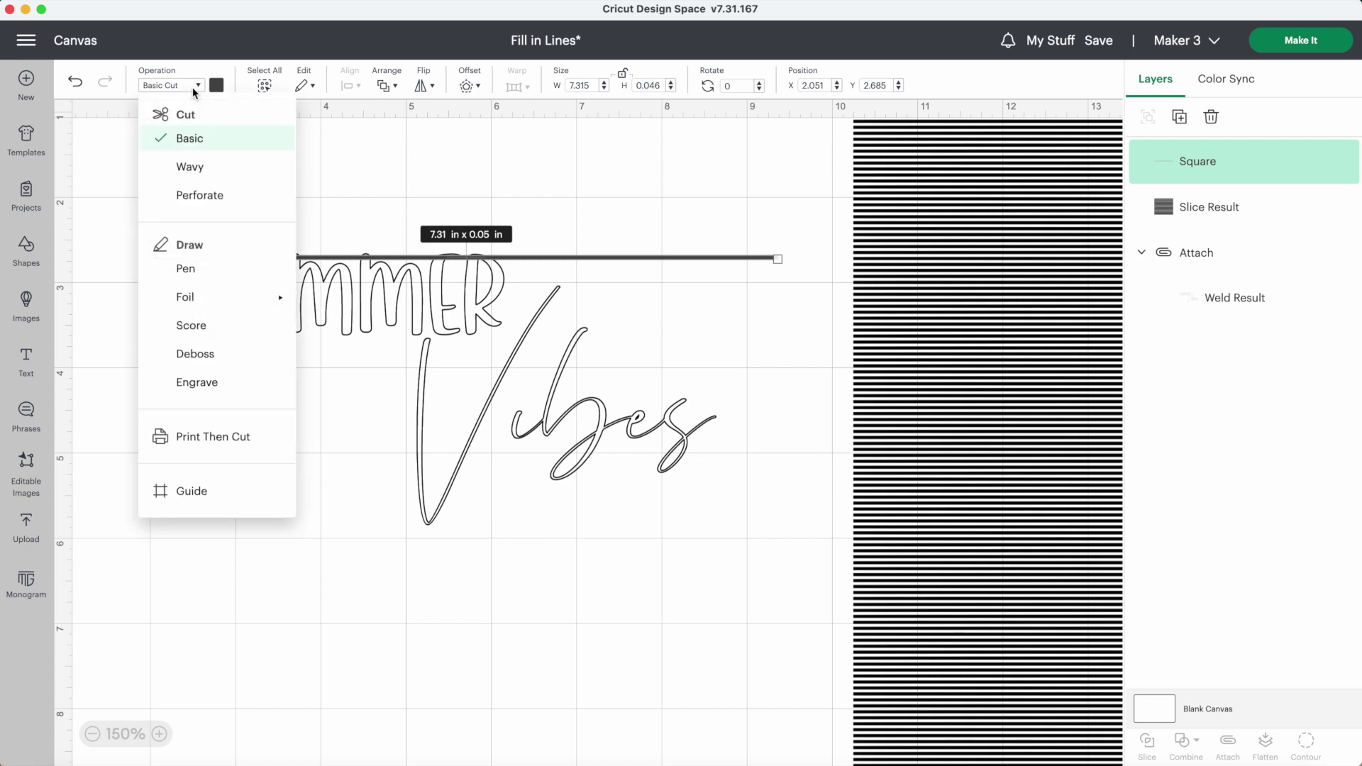
{"action": "left_click", "coordinate": [186, 269]}
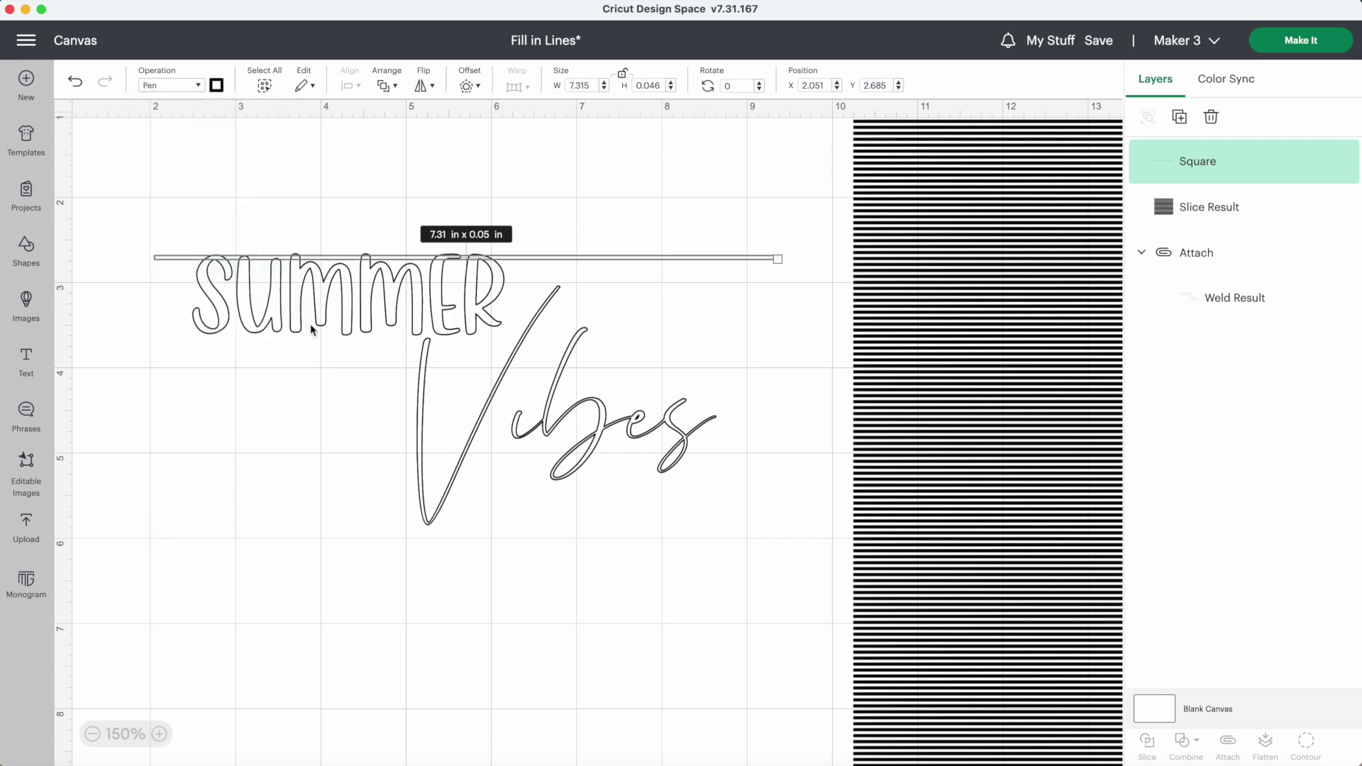
{"action": "left_click", "coordinate": [159, 733]}
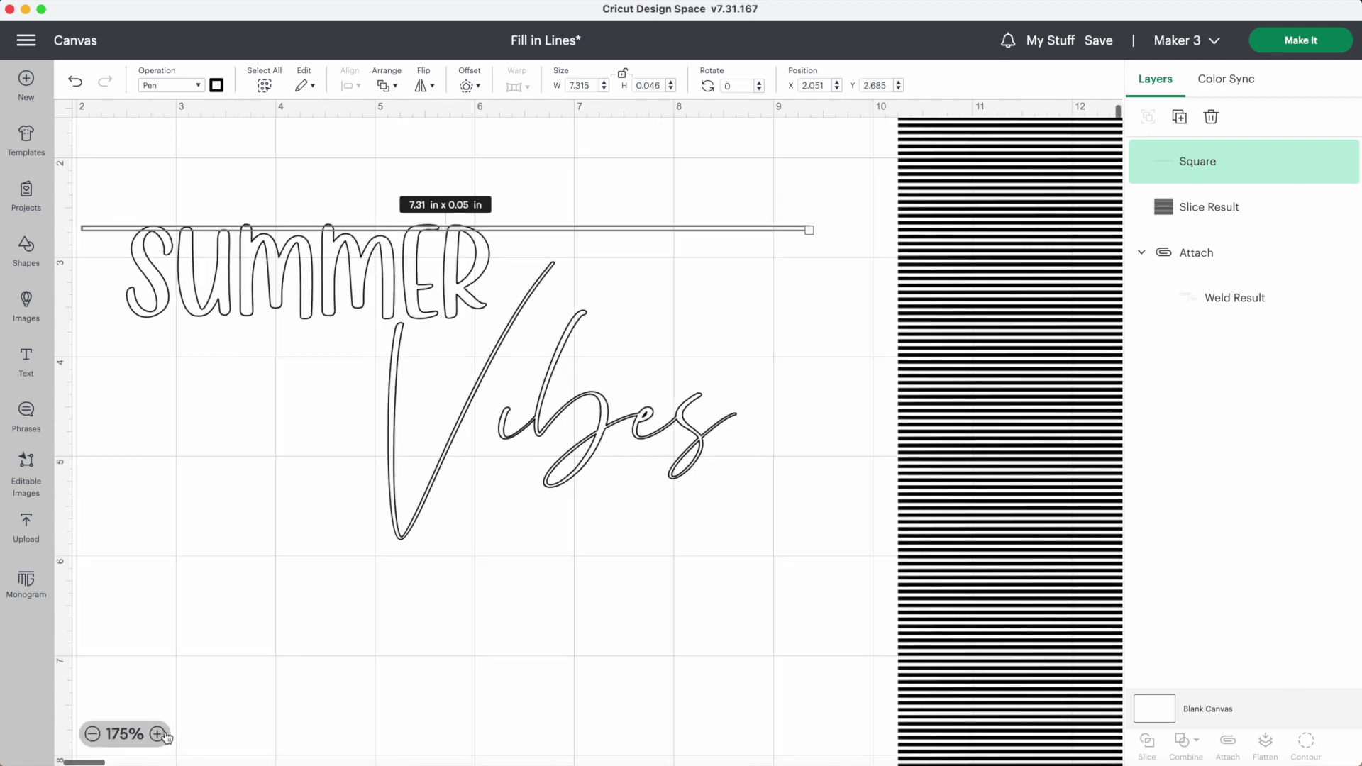
{"action": "left_click", "coordinate": [159, 734]}
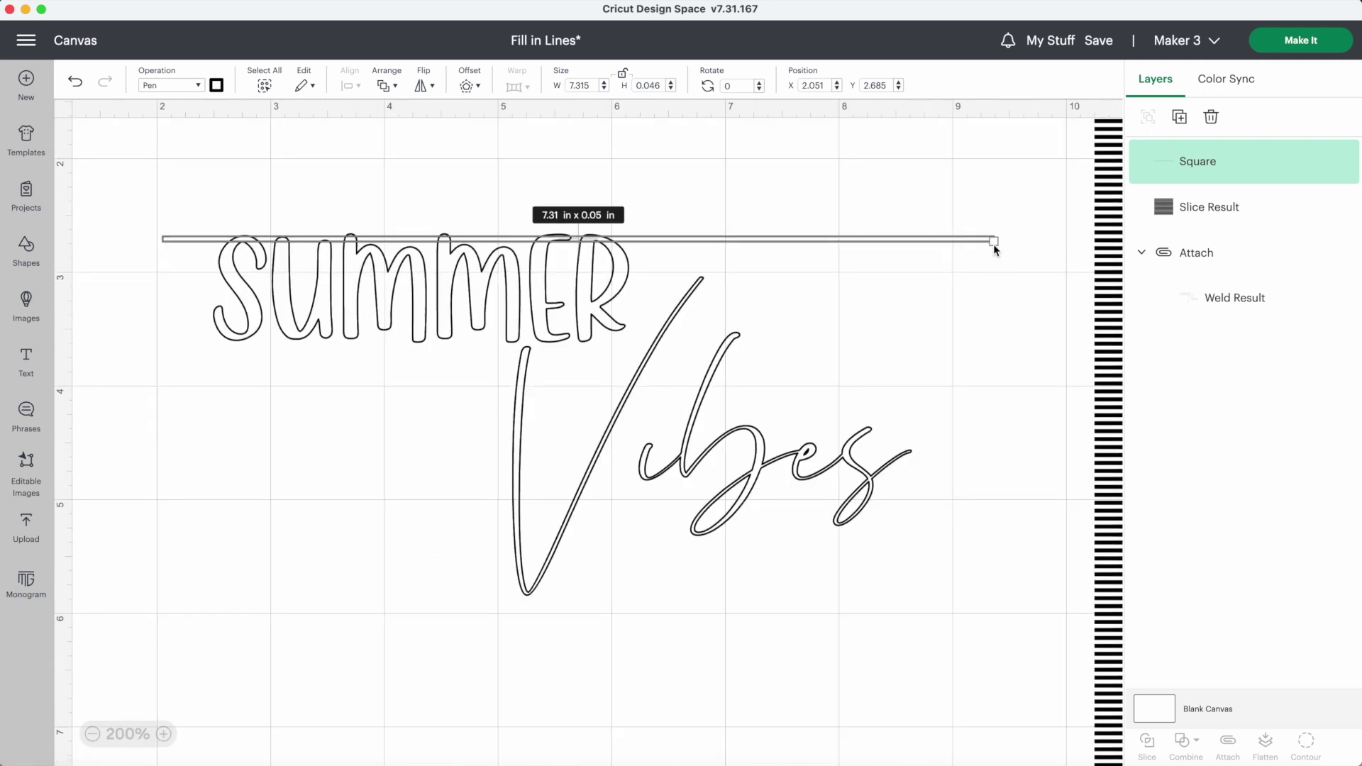
{"action": "left_click_drag", "start_coordinate": [991, 242], "coordinate": [991, 240]}
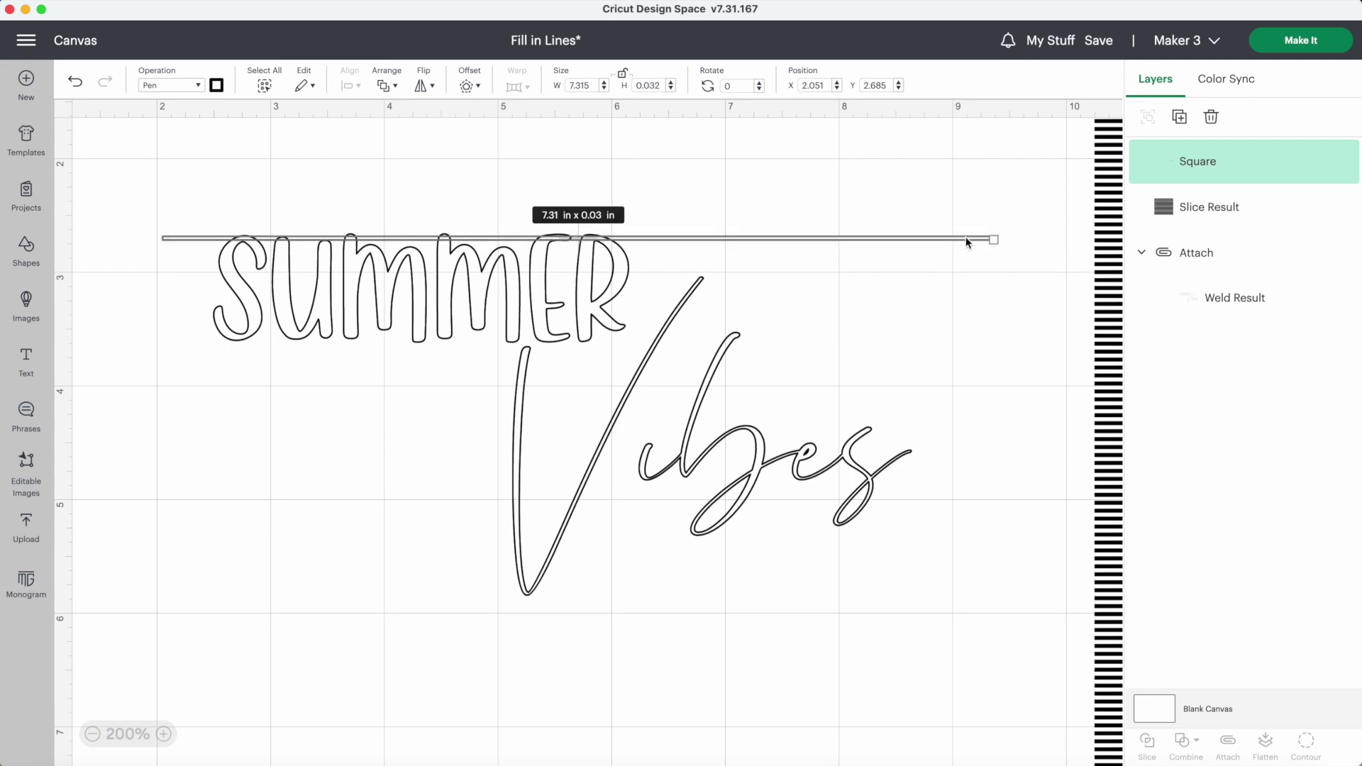
Duplicate the thin bar three times and stack the copies at even spacing directly below it.
{"action": "key", "text": "super+d"}
{"action": "left_click_drag", "start_coordinate": [908, 171], "coordinate": [951, 245]}
{"action": "key", "text": "super+d"}
{"action": "left_click_drag", "start_coordinate": [909, 200], "coordinate": [862, 261]}
{"action": "key", "text": "super+d"}
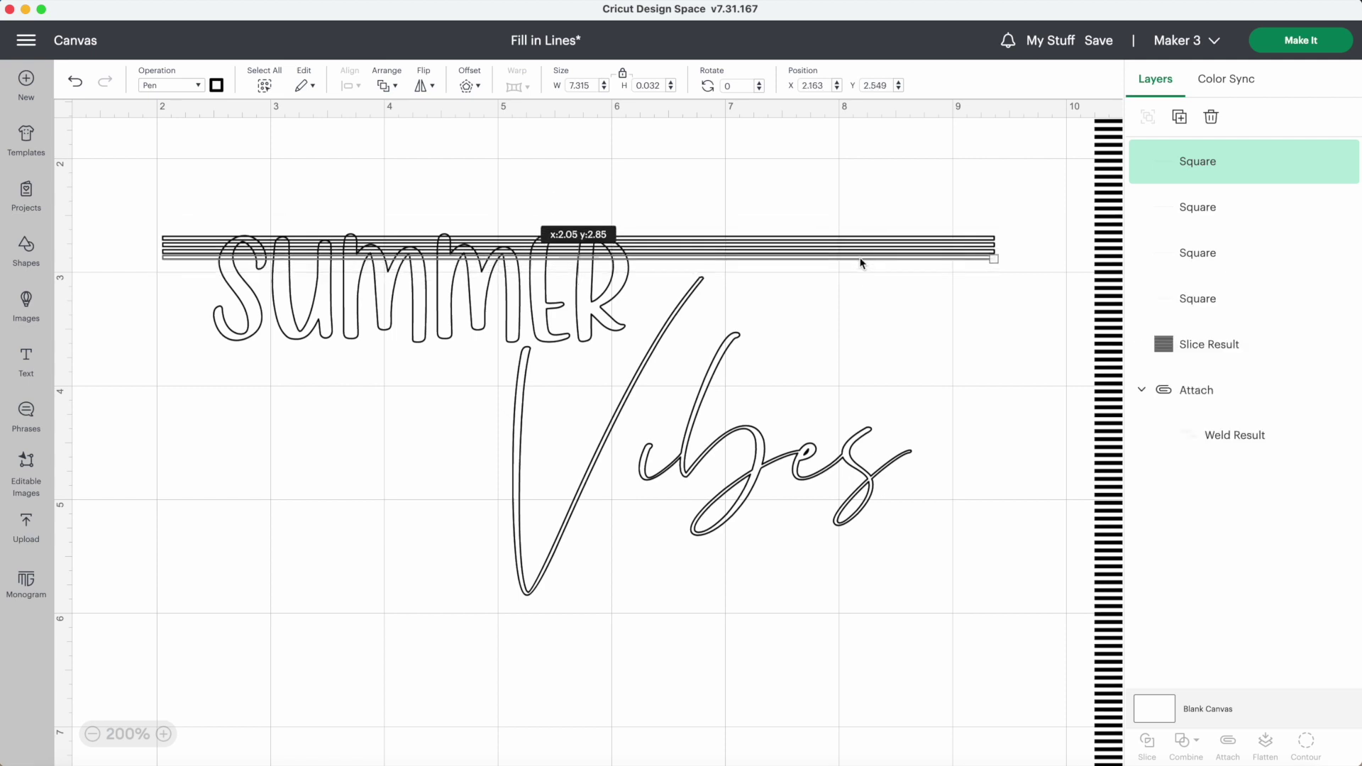
{"action": "left_click", "coordinate": [884, 204]}
{"action": "left_click", "coordinate": [980, 260]}
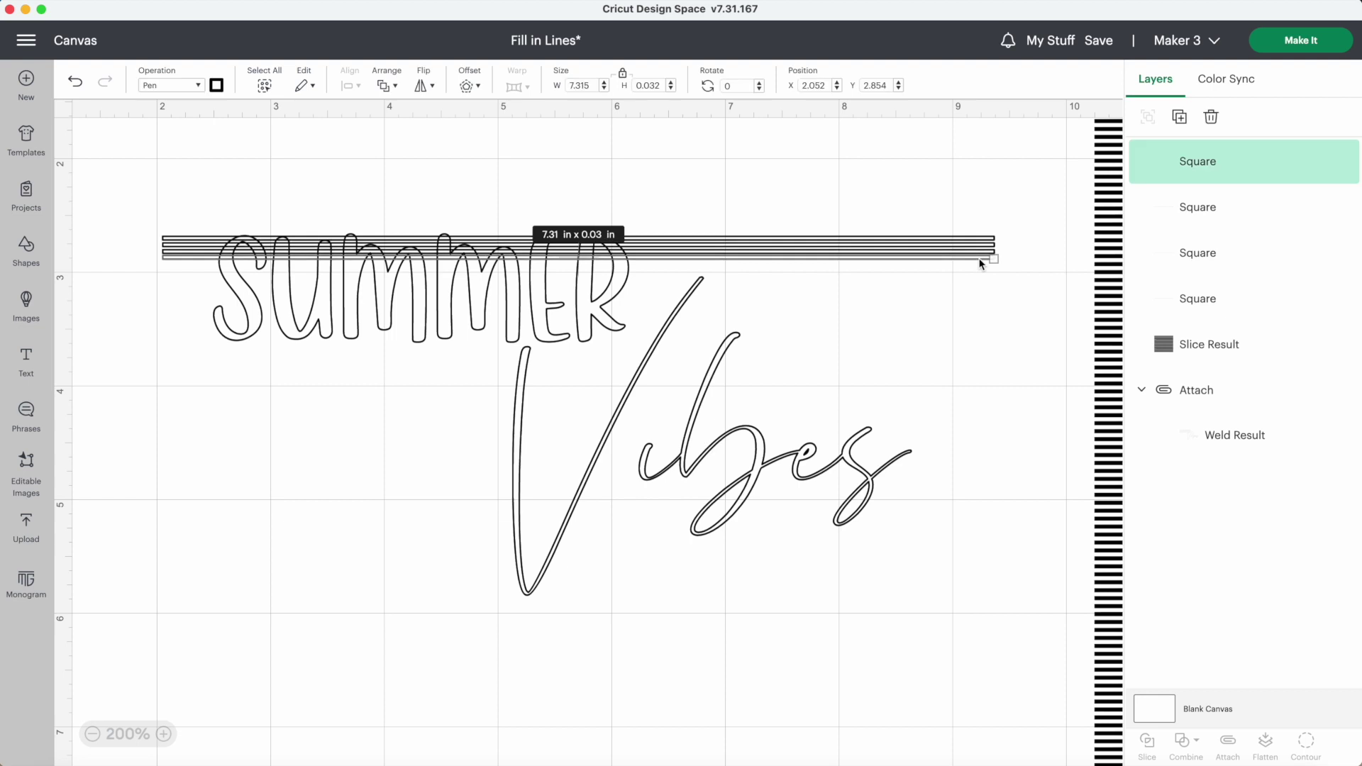
{"action": "left_click", "coordinate": [977, 211]}
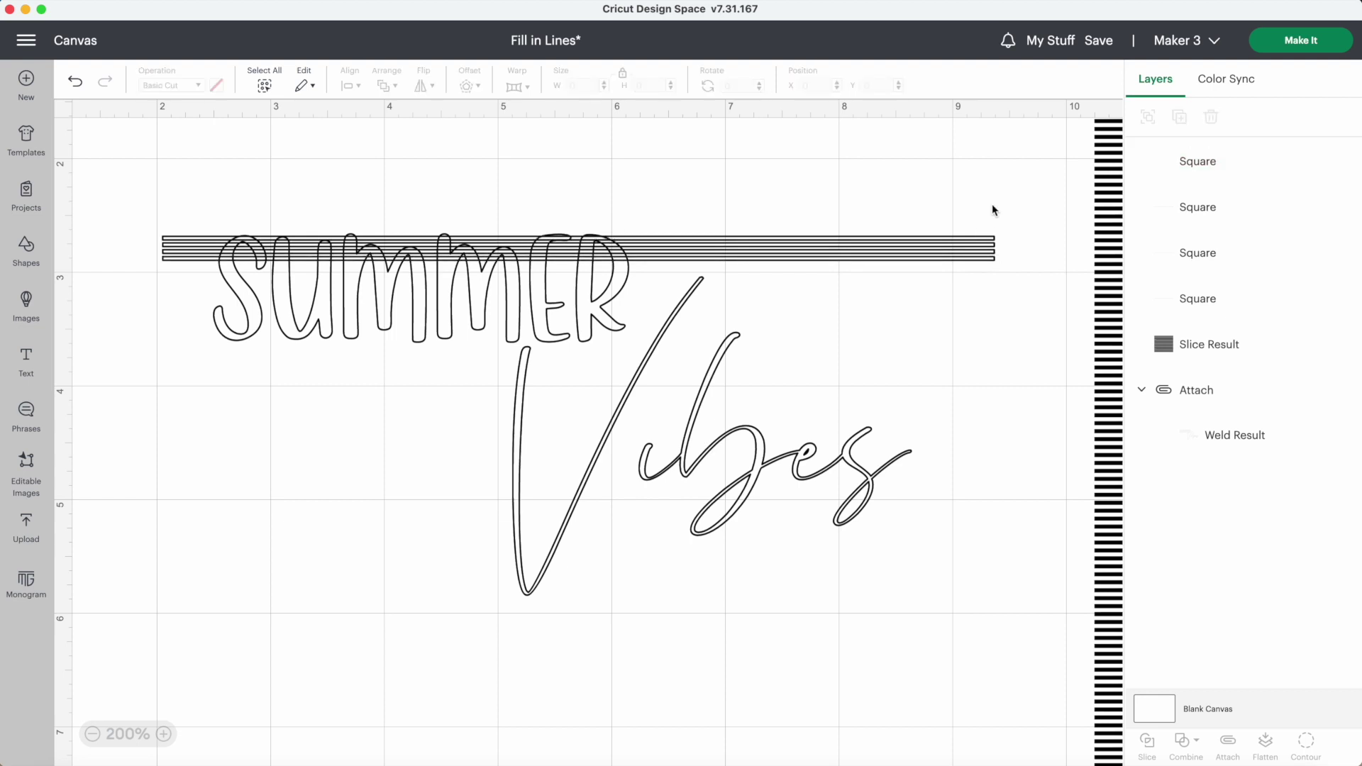
Duplicate the four stacked bars as a set and align the copies directly below them with matching spacing.
{"action": "left_click_drag", "start_coordinate": [992, 206], "coordinate": [984, 277]}
{"action": "left_click_drag", "start_coordinate": [985, 279], "coordinate": [980, 273]}
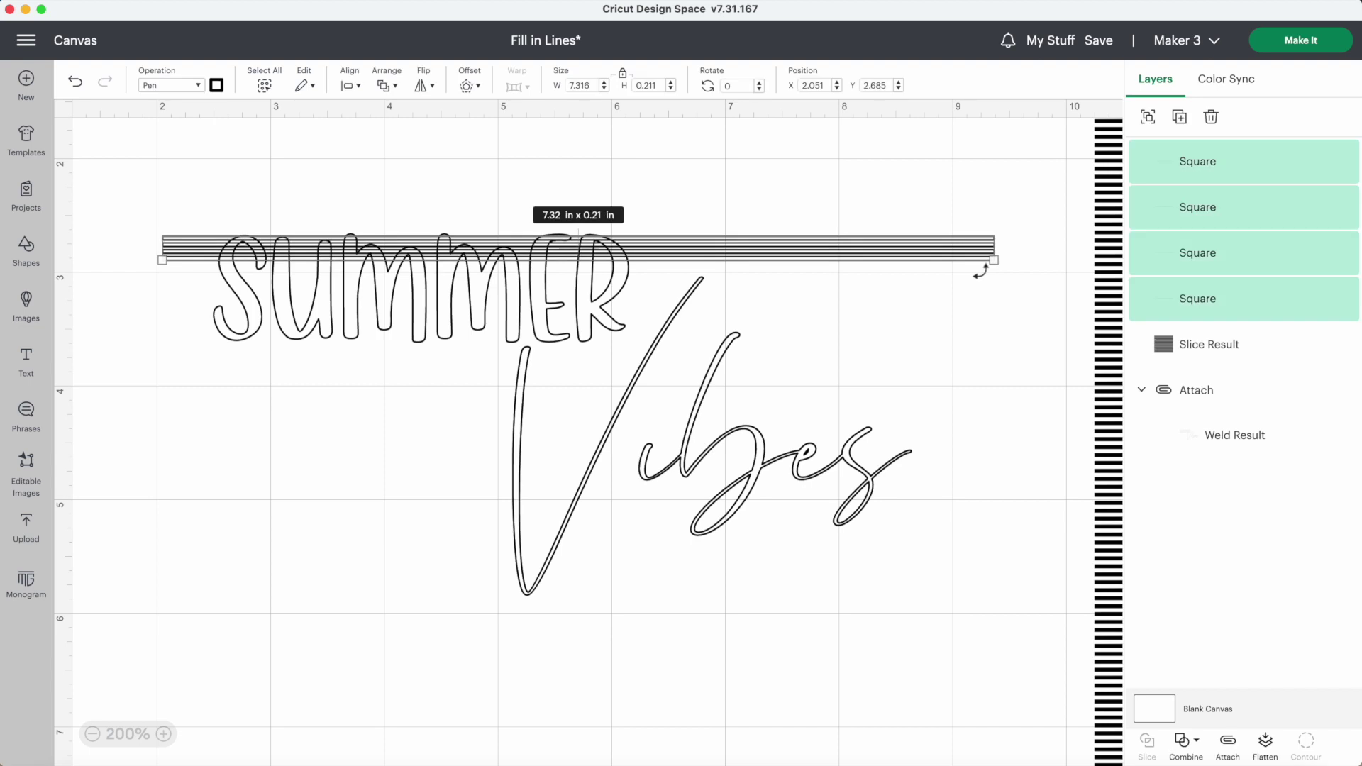
{"action": "key", "text": "super+d"}
{"action": "left_click", "coordinate": [1002, 280]}
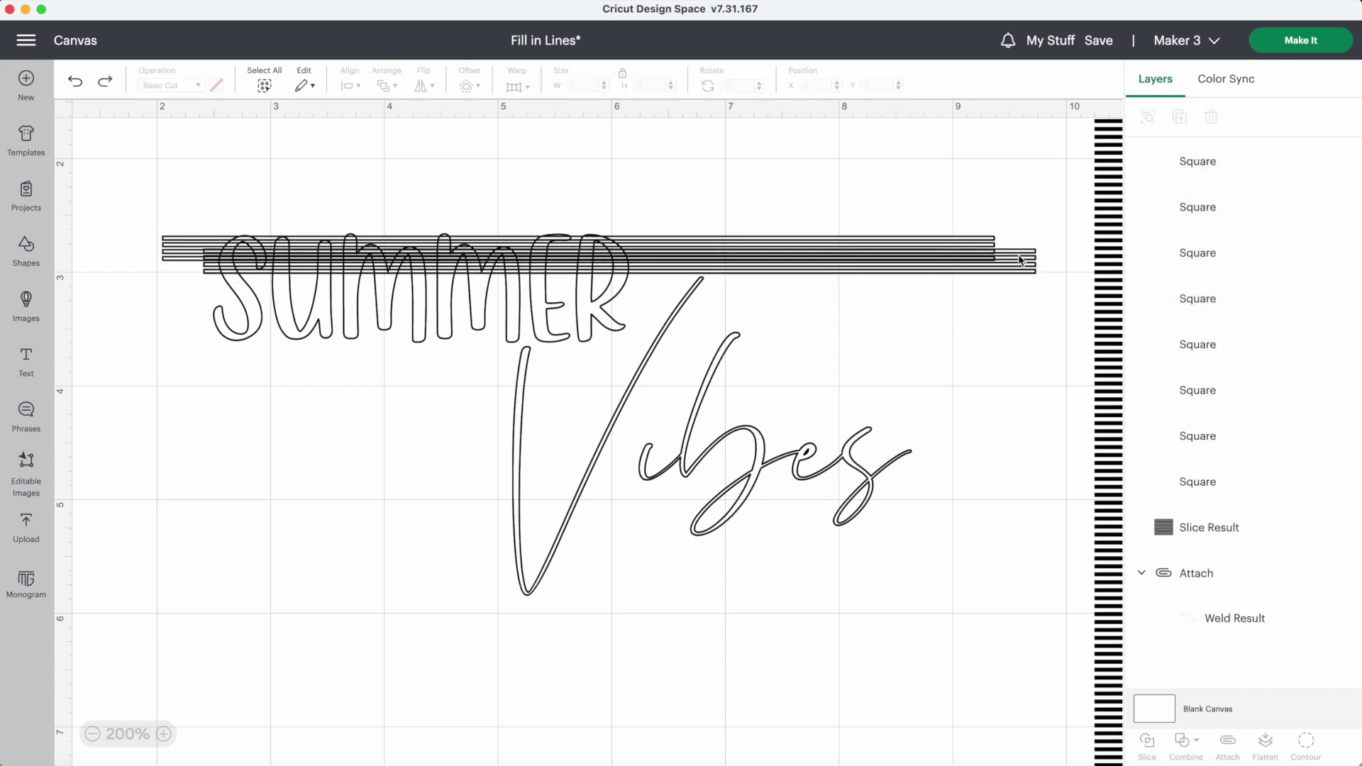
{"action": "left_click_drag", "start_coordinate": [1030, 260], "coordinate": [981, 272]}
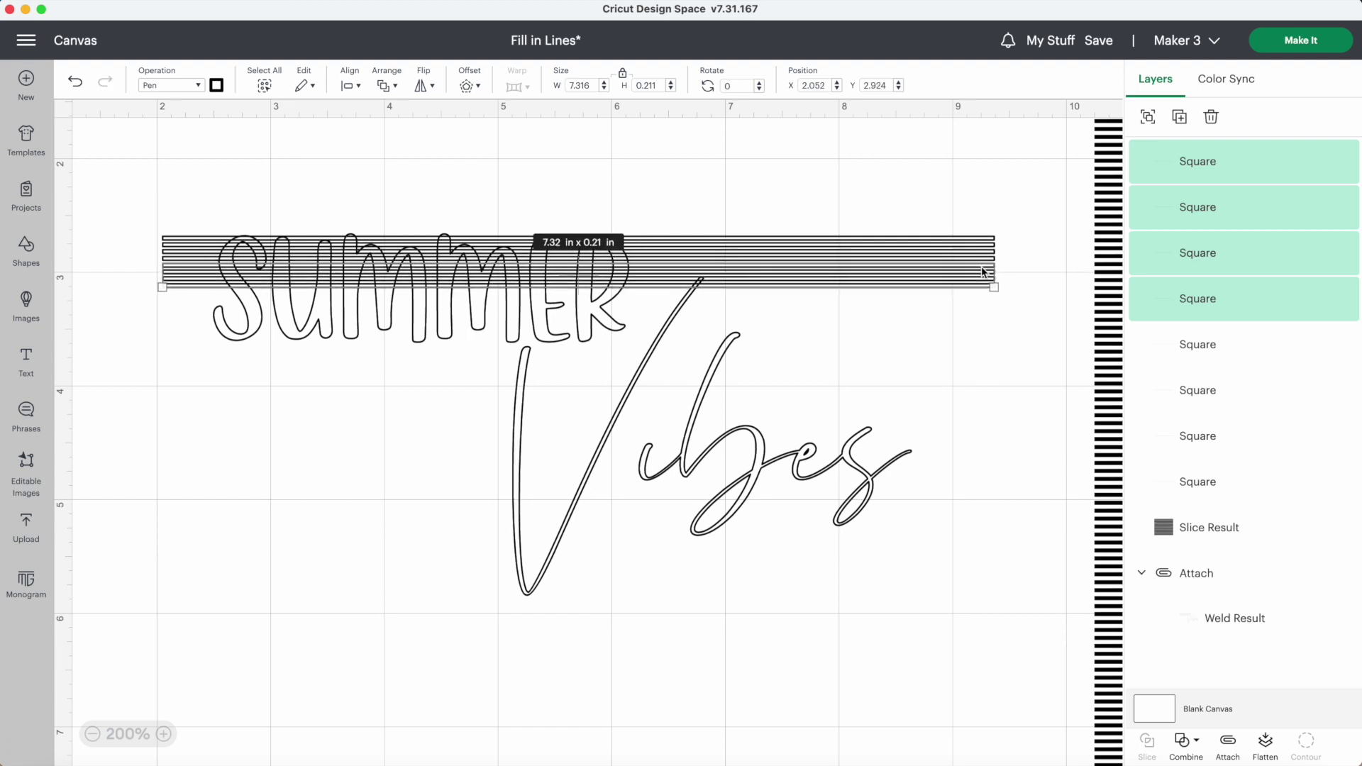
Duplicate all eight bars and align the copies below them so the lines cover the full height of Summer.
{"action": "left_click", "coordinate": [961, 199]}
{"action": "left_click_drag", "start_coordinate": [1003, 198], "coordinate": [973, 312]}
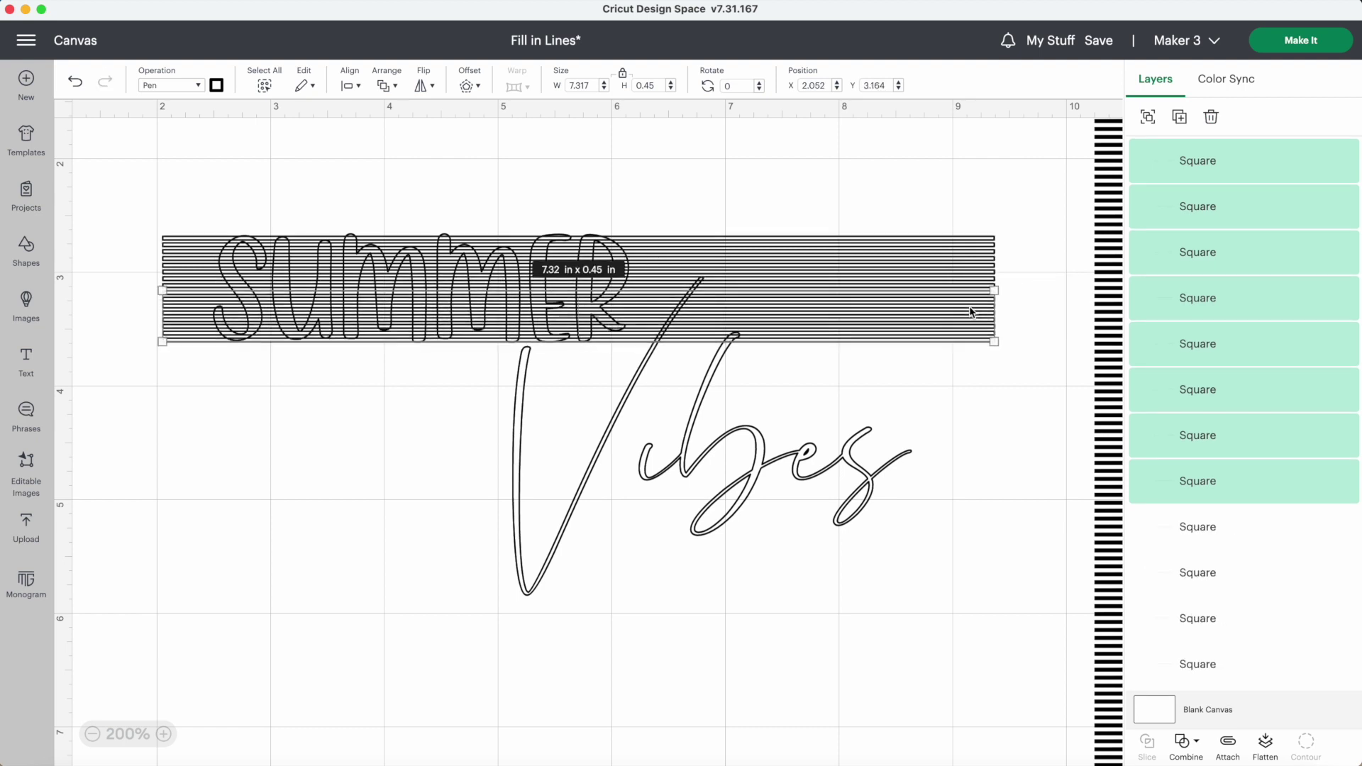
{"action": "left_click", "coordinate": [953, 184]}
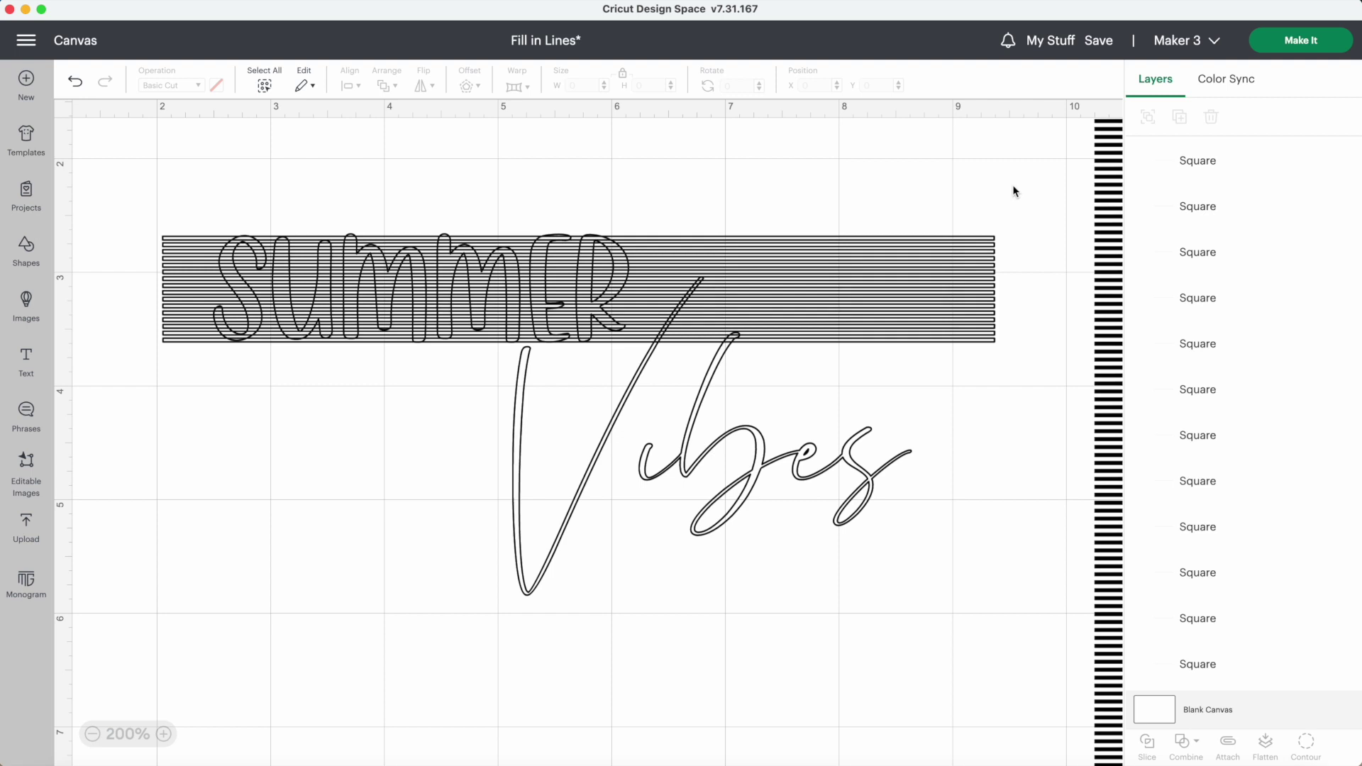
Select all the stacked bars over Summer and weld them into a single shape.
{"action": "left_click_drag", "start_coordinate": [1012, 186], "coordinate": [1002, 256]}
{"action": "left_click_drag", "start_coordinate": [978, 369], "coordinate": [977, 368]}
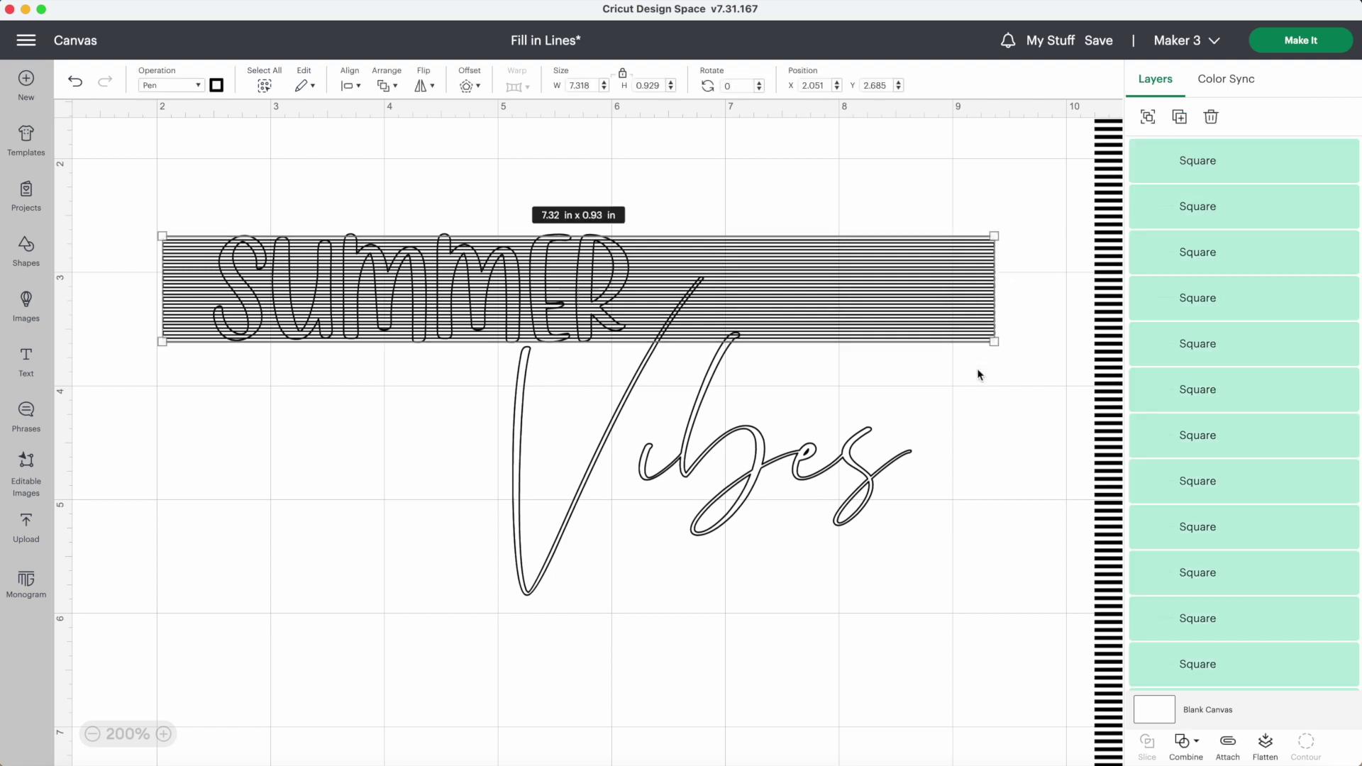
{"action": "left_click", "coordinate": [1189, 743]}
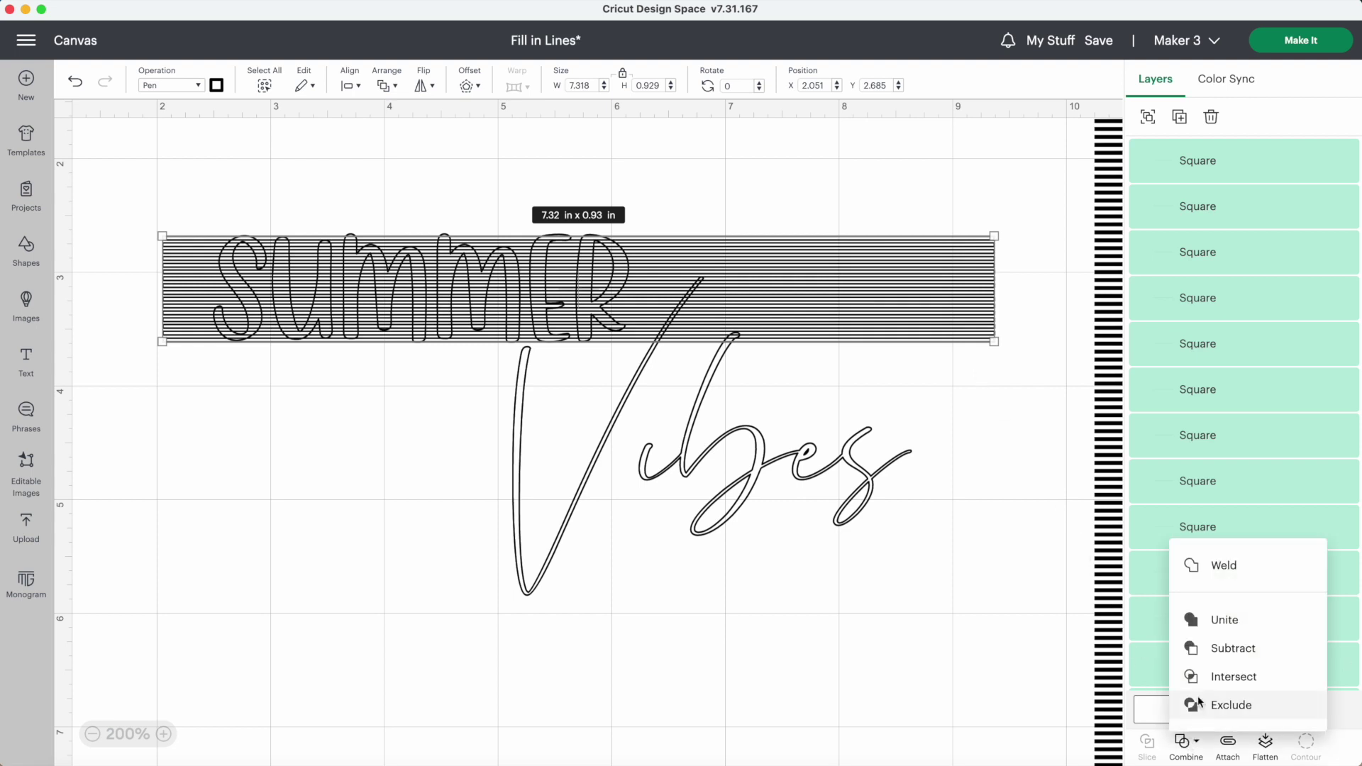
{"action": "left_click", "coordinate": [1222, 566]}
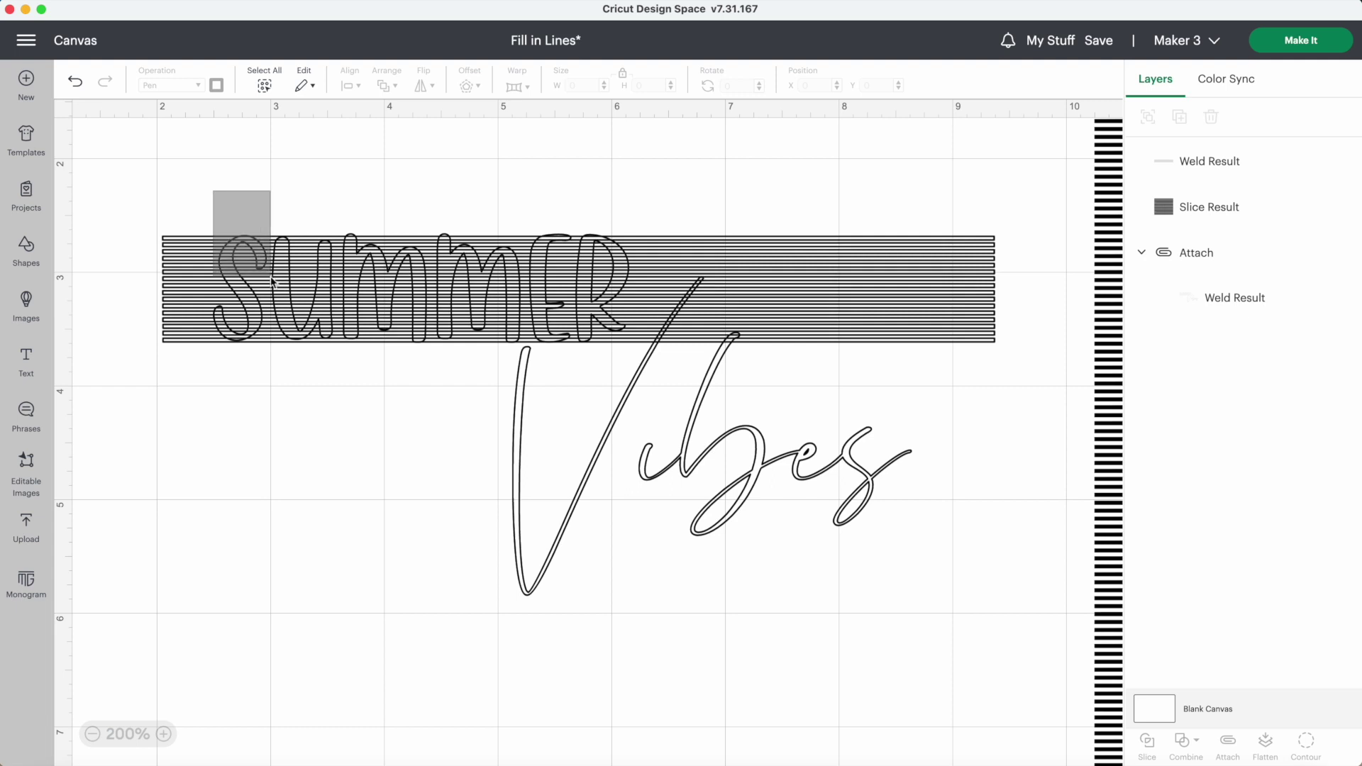
Slice the welded bars with the Summer Vibes lettering and move the leftover line block up off the design.
{"action": "left_click_drag", "start_coordinate": [272, 281], "coordinate": [272, 281]}
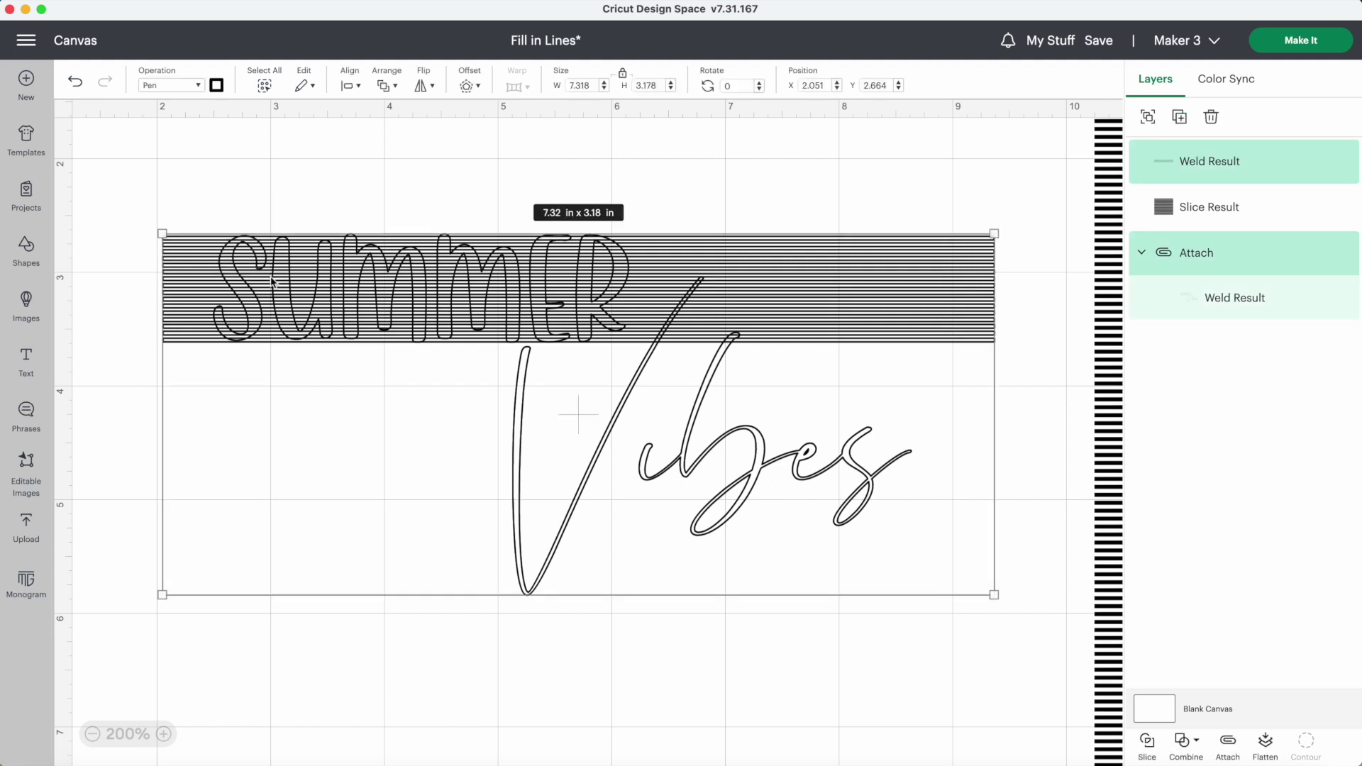
{"action": "left_click", "coordinate": [1148, 741]}
{"action": "left_click_drag", "start_coordinate": [816, 302], "coordinate": [992, 168]}
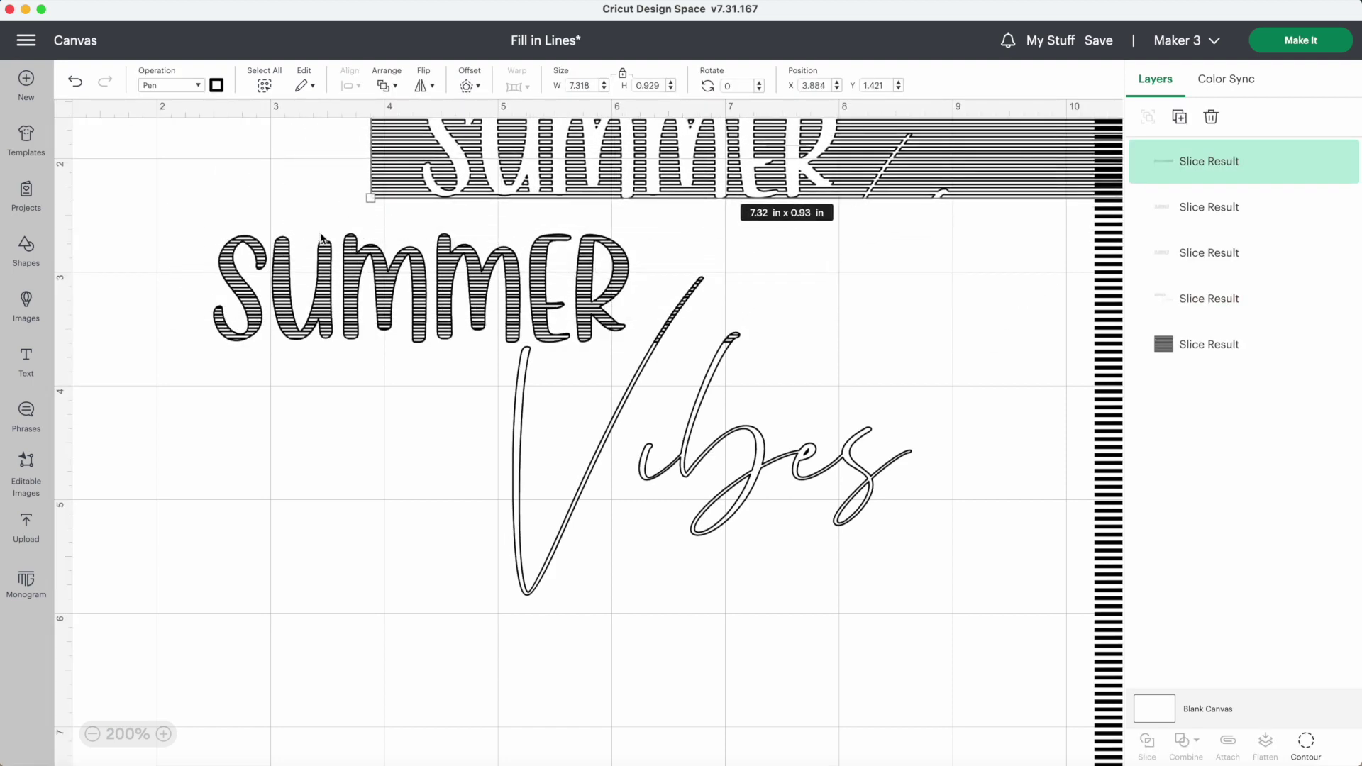